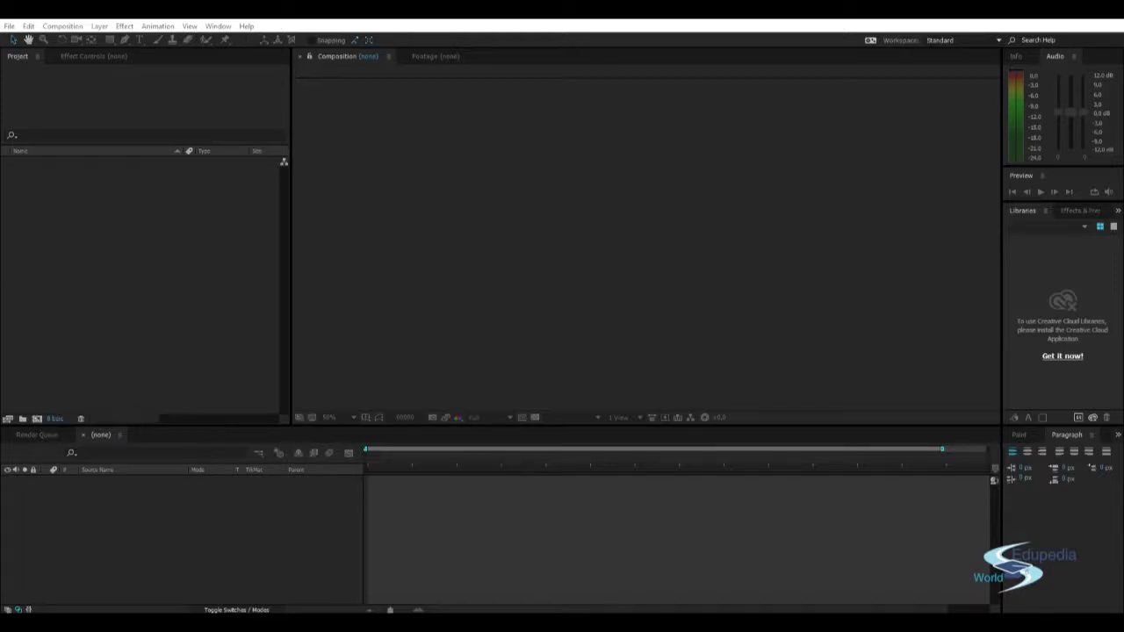
Import the clips 00009.MTS, 00010.MTS and 00011.MTS from the Optagelser folder as footage.
{"action": "right_click", "coordinate": [56, 215]}
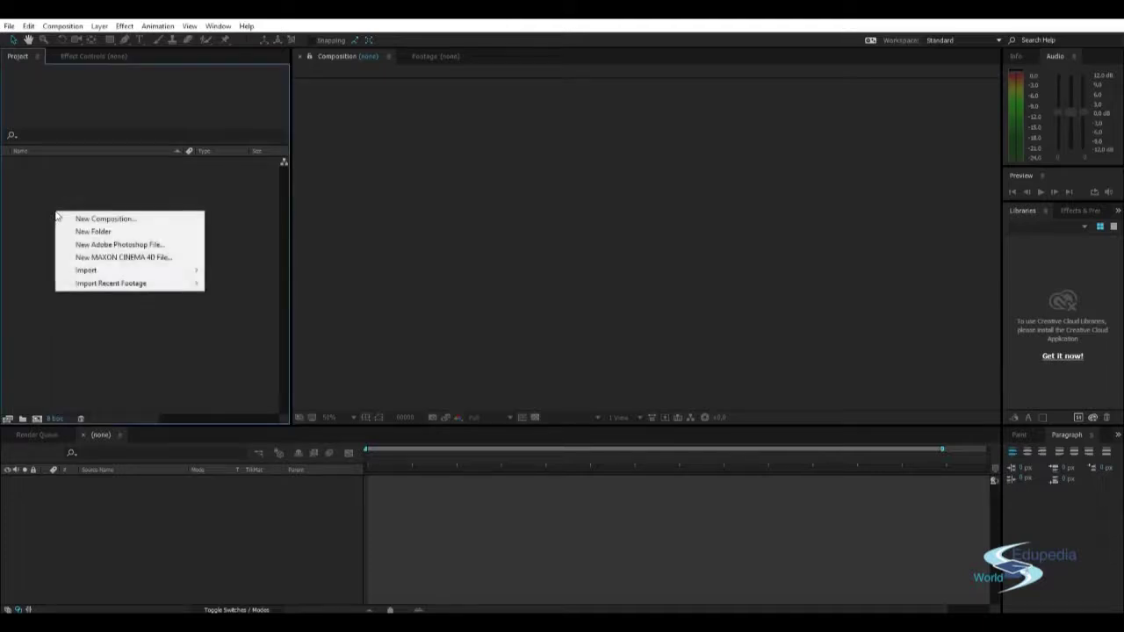
{"action": "mouse_move", "coordinate": [155, 271]}
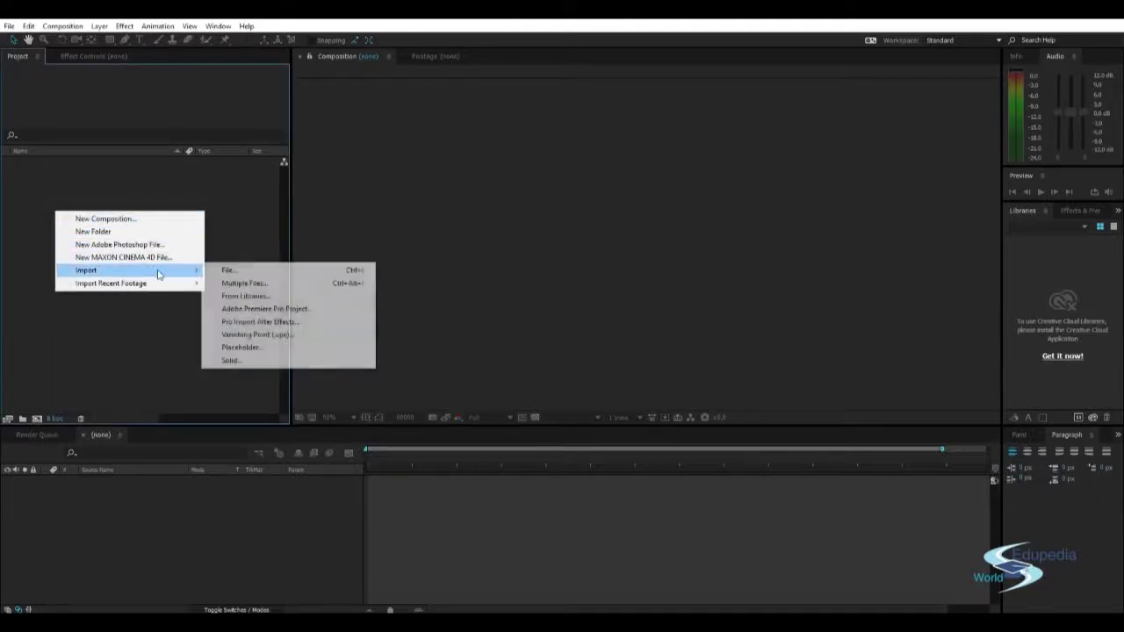
{"action": "left_click", "coordinate": [232, 270]}
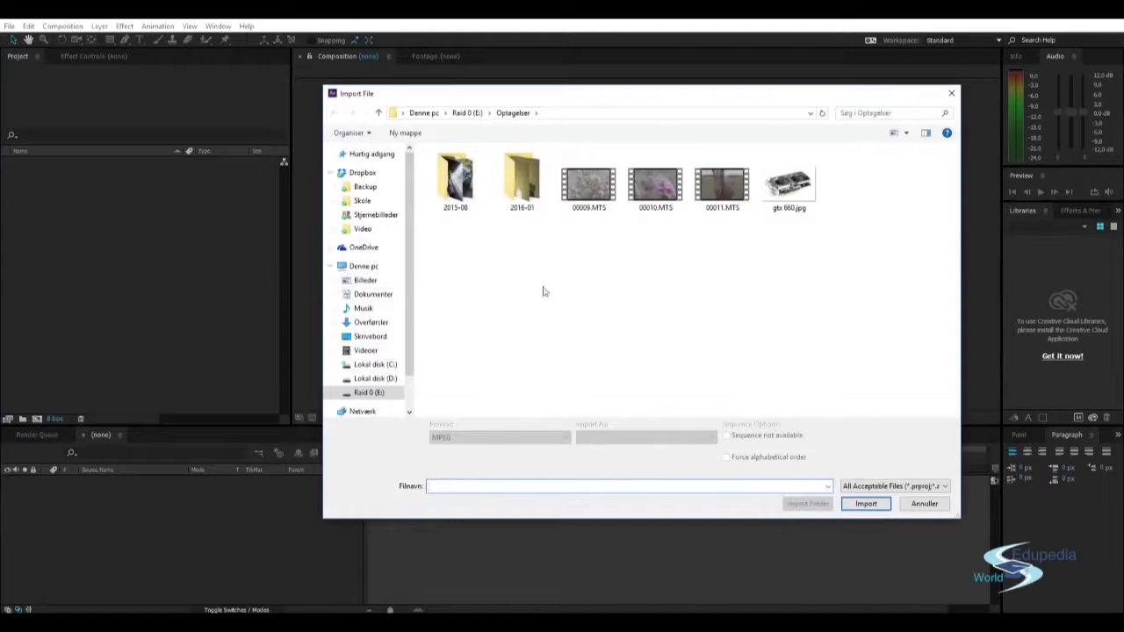
{"action": "left_click", "coordinate": [590, 186]}
{"action": "left_click", "coordinate": [725, 187], "text": "shift"}
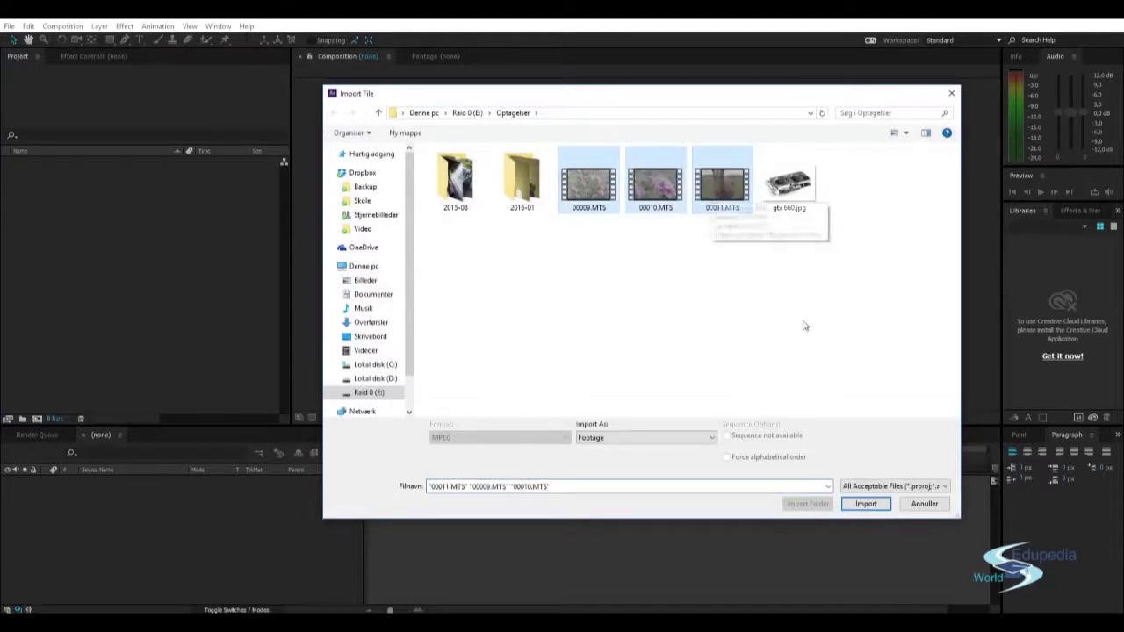
{"action": "left_click", "coordinate": [864, 508]}
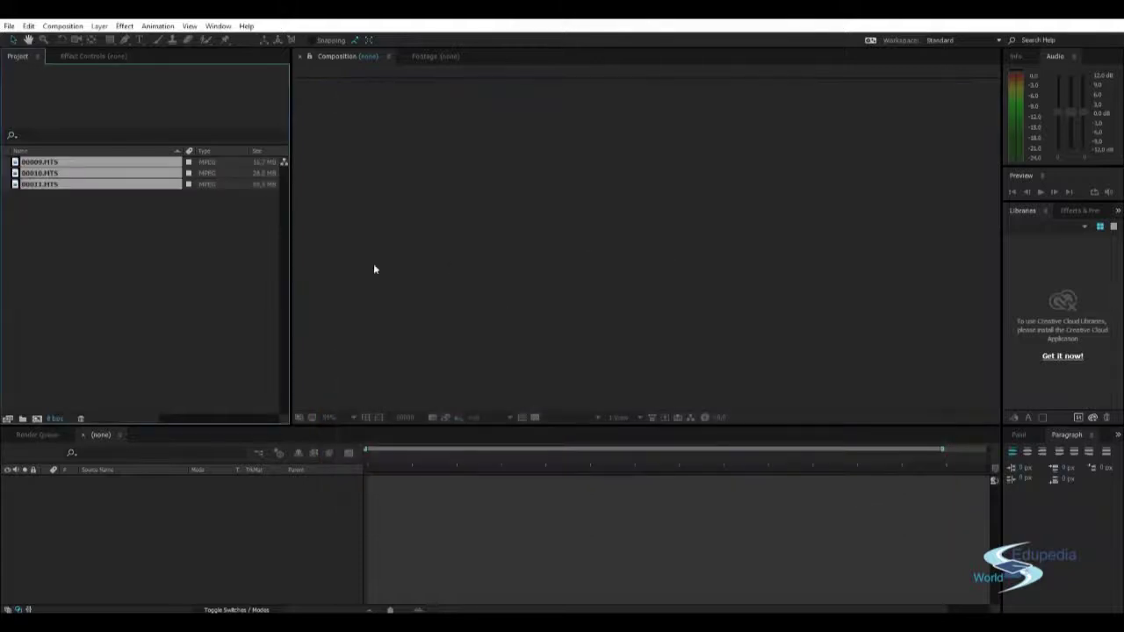
Examine the imported clips' frame rate, in and out points, file path and video info in the project list.
{"action": "left_click", "coordinate": [67, 217]}
{"action": "left_click_drag", "start_coordinate": [290, 195], "coordinate": [357, 203]}
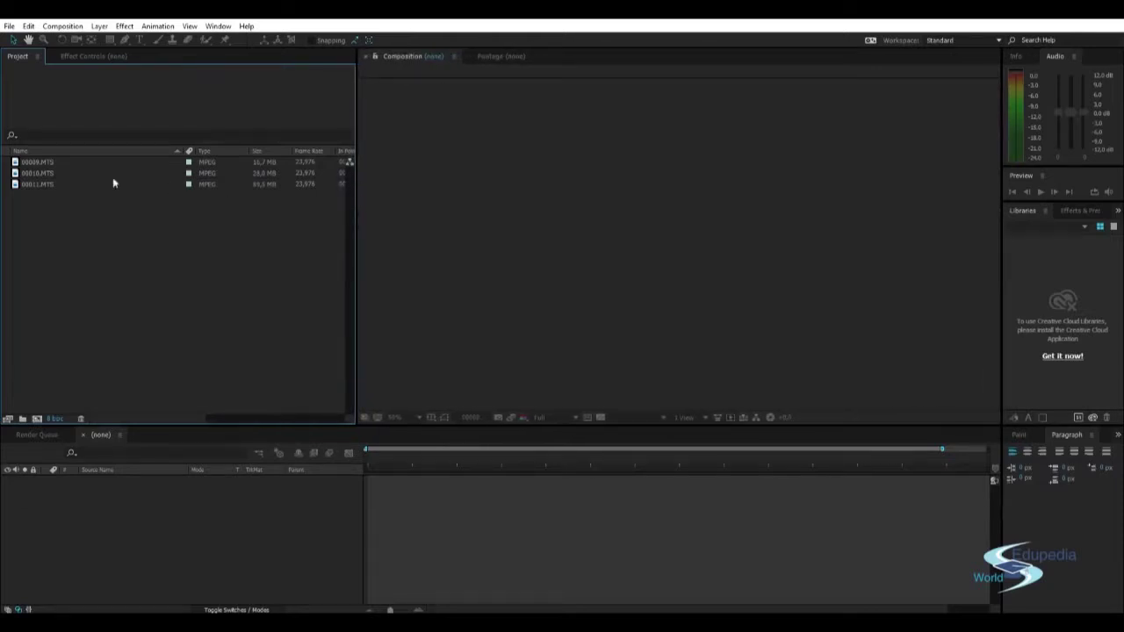
{"action": "left_click", "coordinate": [48, 163]}
{"action": "left_click", "coordinate": [38, 187], "text": "shift"}
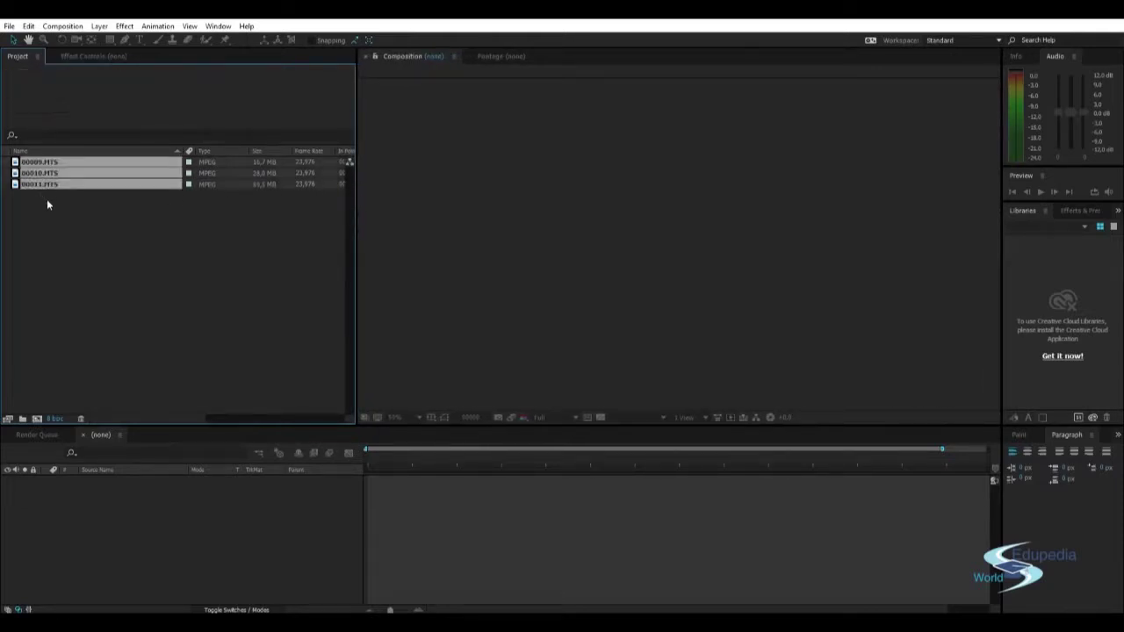
{"action": "left_click", "coordinate": [62, 205]}
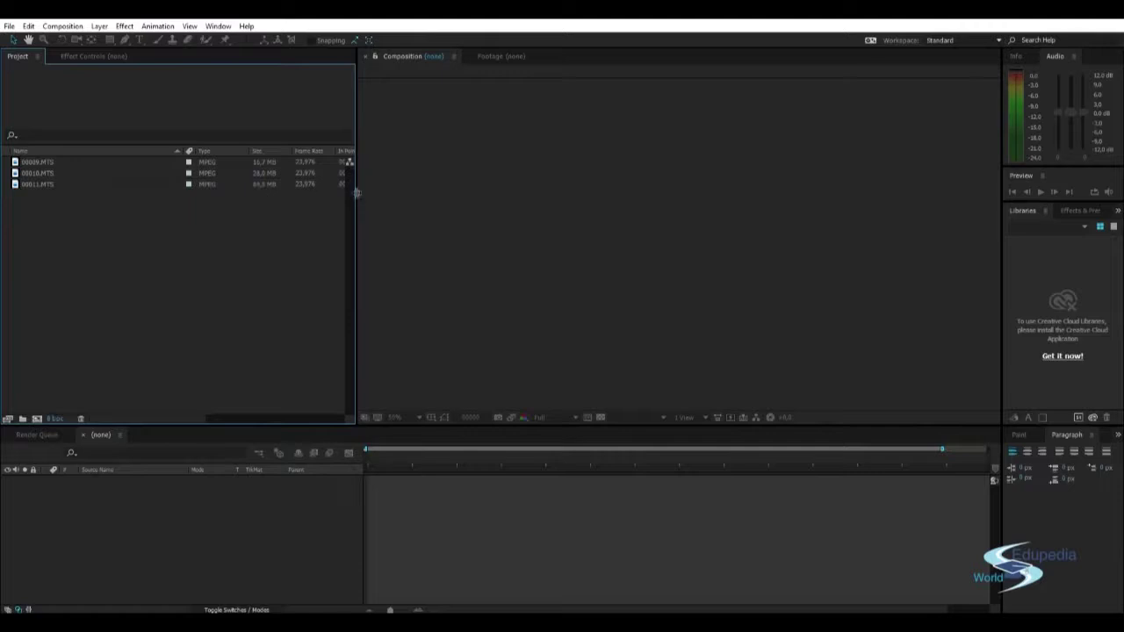
{"action": "left_click_drag", "start_coordinate": [356, 193], "coordinate": [762, 201]}
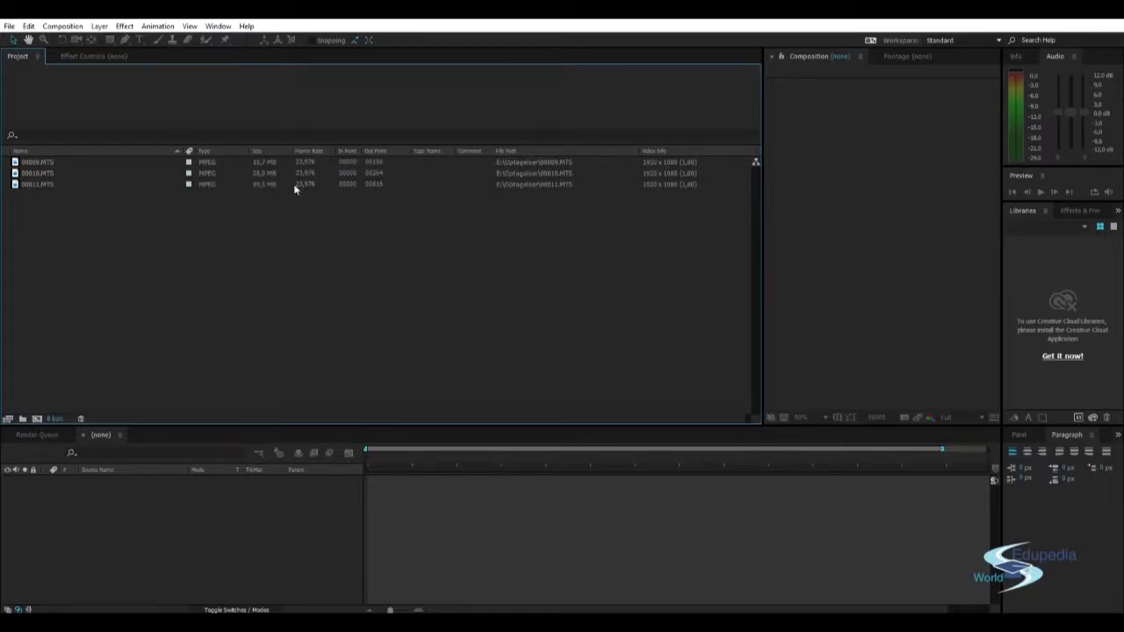
{"action": "left_click_drag", "start_coordinate": [762, 248], "coordinate": [331, 224]}
Preview the three imported clips in the footage viewer and scrub through them to examine their content.
{"action": "left_click", "coordinate": [40, 164]}
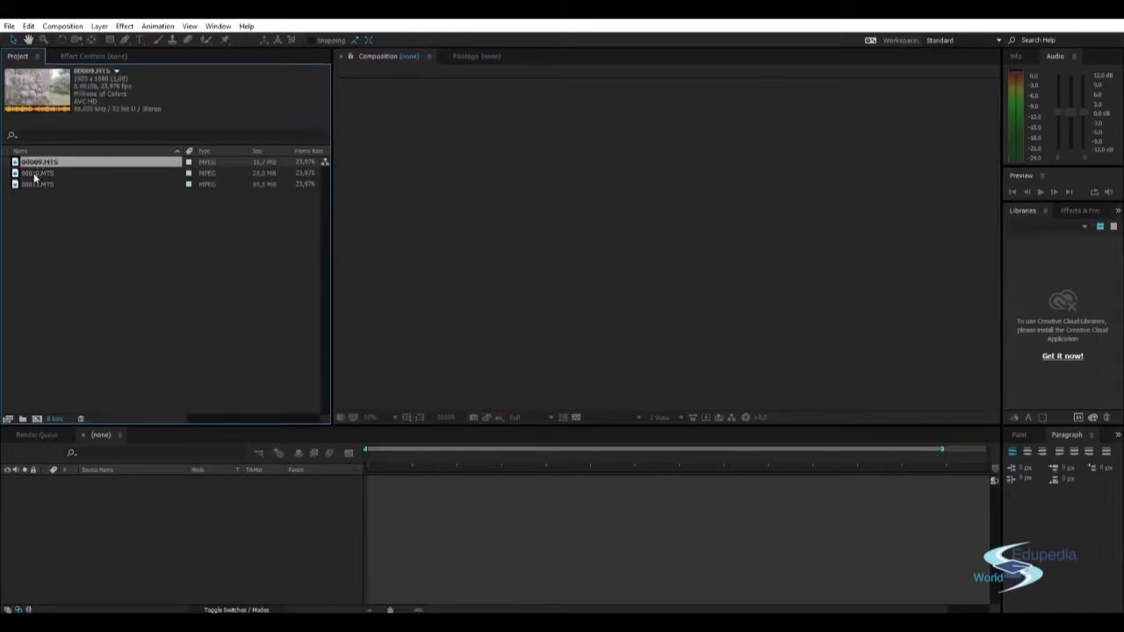
{"action": "left_click", "coordinate": [35, 175]}
{"action": "left_click", "coordinate": [37, 186]}
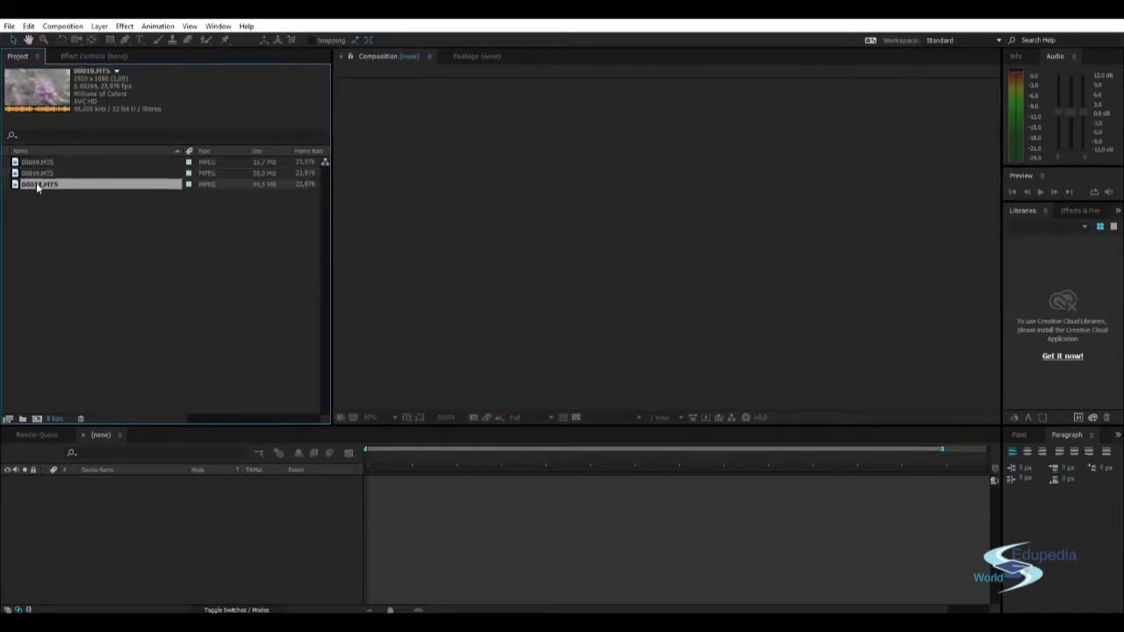
{"action": "left_click", "coordinate": [43, 174]}
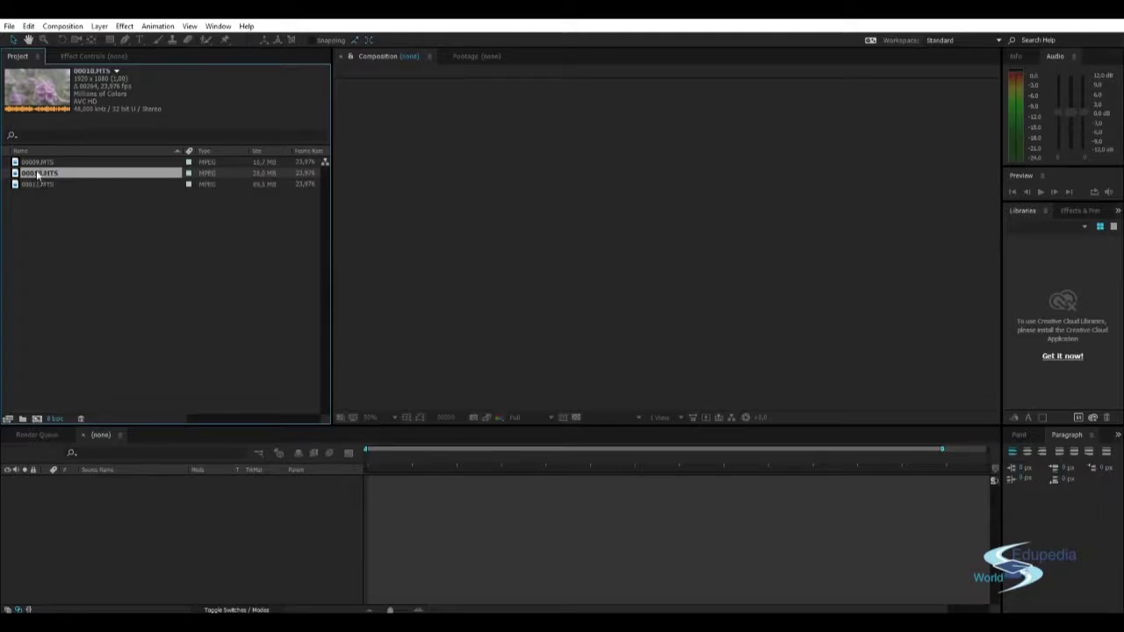
{"action": "double_click", "coordinate": [37, 176]}
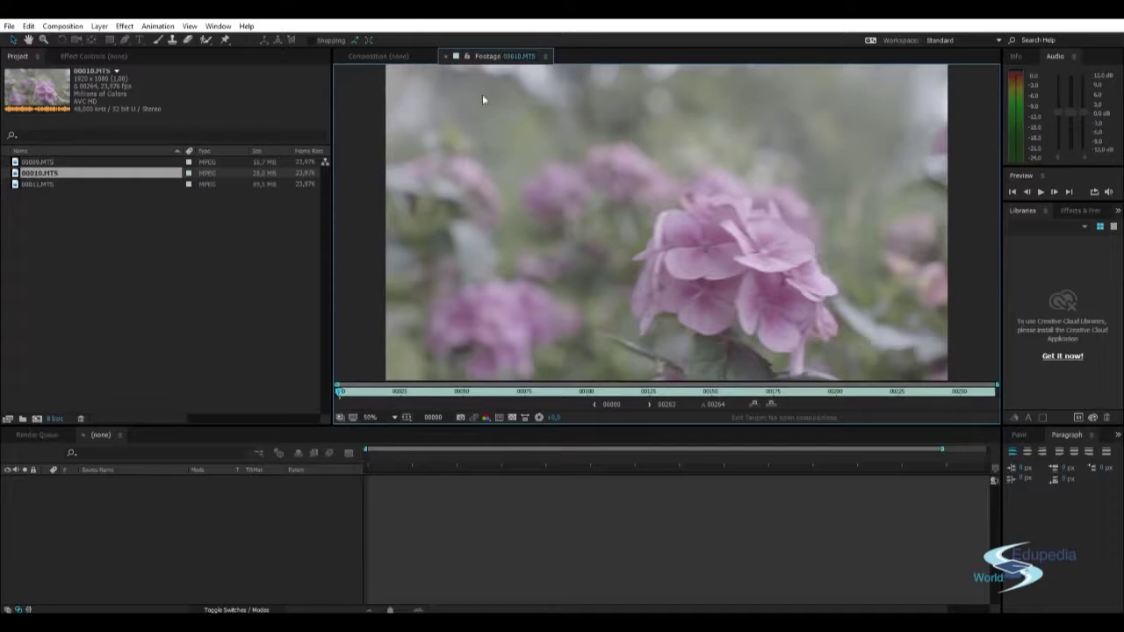
{"action": "mouse_move", "coordinate": [341, 396]}
{"action": "left_mouse_down"}
{"action": "mouse_move", "coordinate": [995, 397]}
{"action": "mouse_move", "coordinate": [340, 392]}
{"action": "left_mouse_up"}
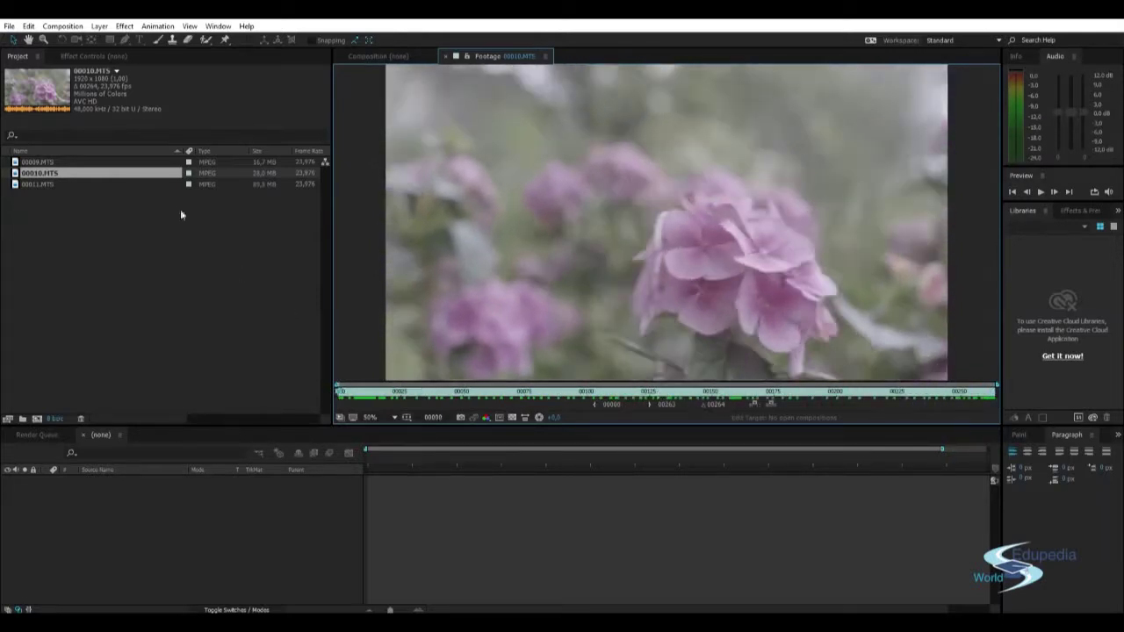
{"action": "double_click", "coordinate": [36, 163]}
{"action": "left_click_drag", "start_coordinate": [349, 393], "coordinate": [996, 397]}
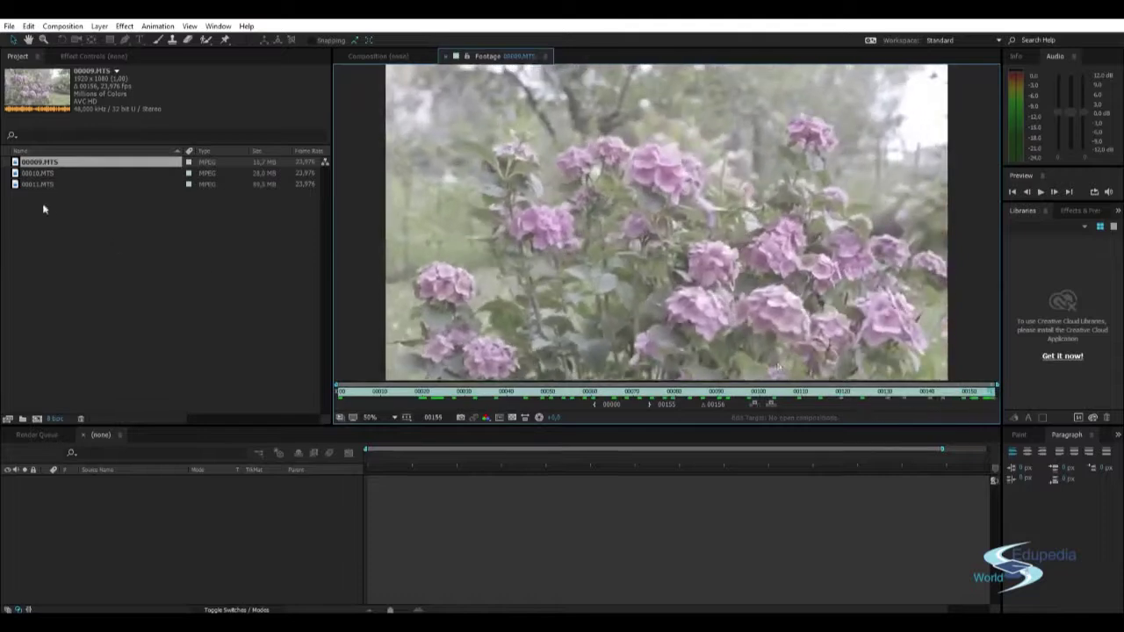
{"action": "double_click", "coordinate": [36, 186]}
{"action": "left_click_drag", "start_coordinate": [352, 393], "coordinate": [766, 403]}
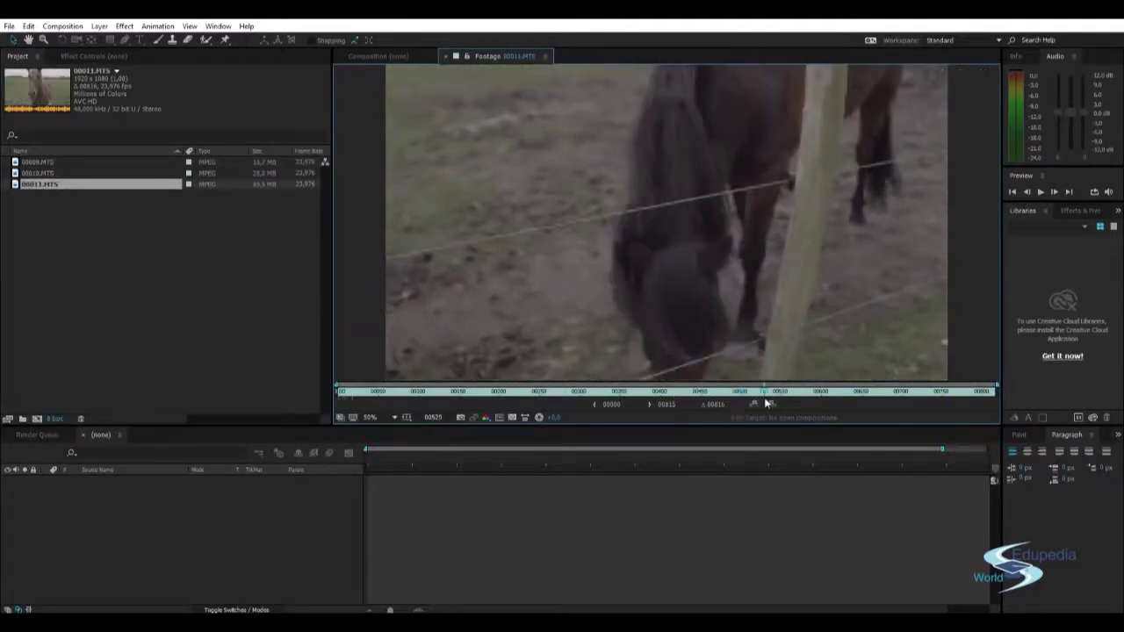
{"action": "double_click", "coordinate": [49, 173]}
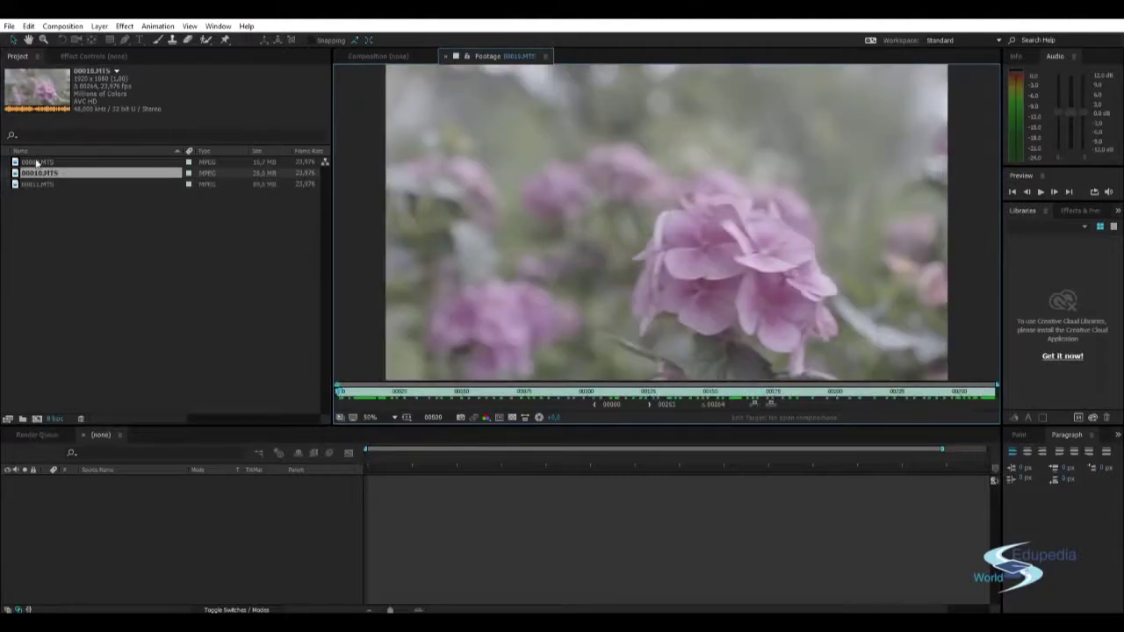
{"action": "double_click", "coordinate": [36, 164]}
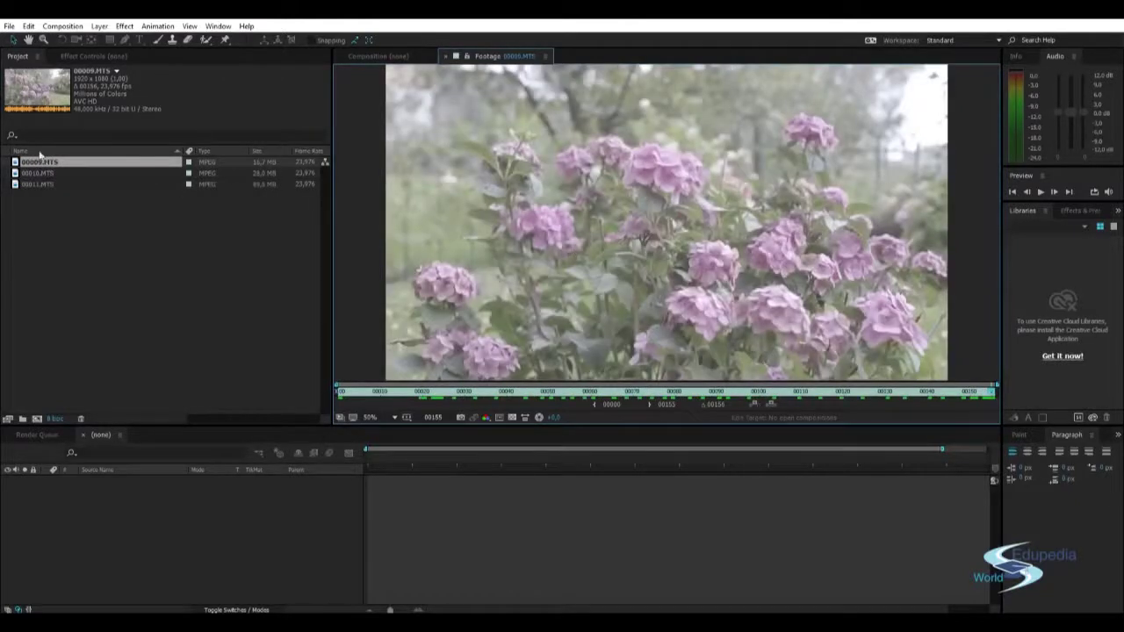
Create a composition from the 00009.MTS clip and name it "Flowers and horses".
{"action": "left_click_drag", "start_coordinate": [31, 163], "coordinate": [85, 499]}
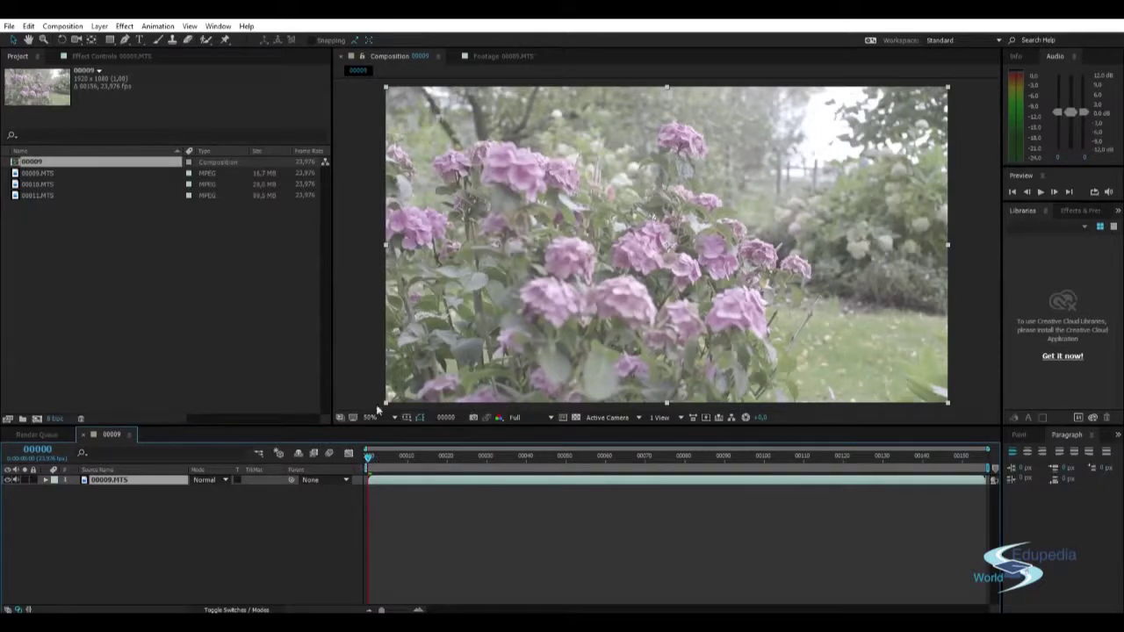
{"action": "key", "text": "Return"}
{"action": "right_click", "coordinate": [287, 538]}
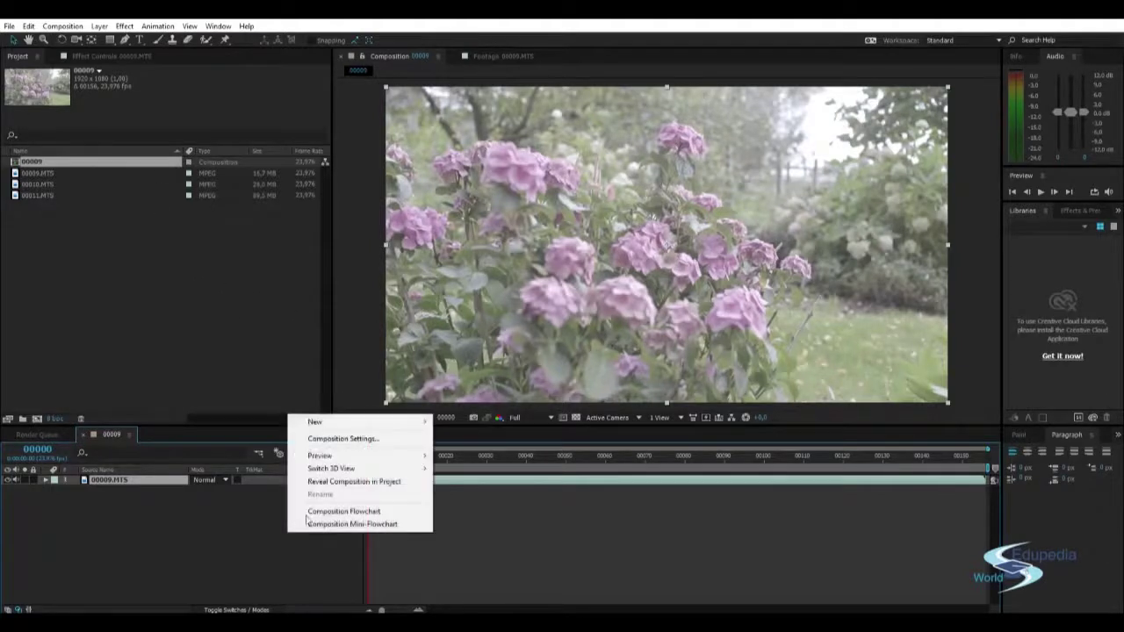
{"action": "left_click", "coordinate": [372, 442]}
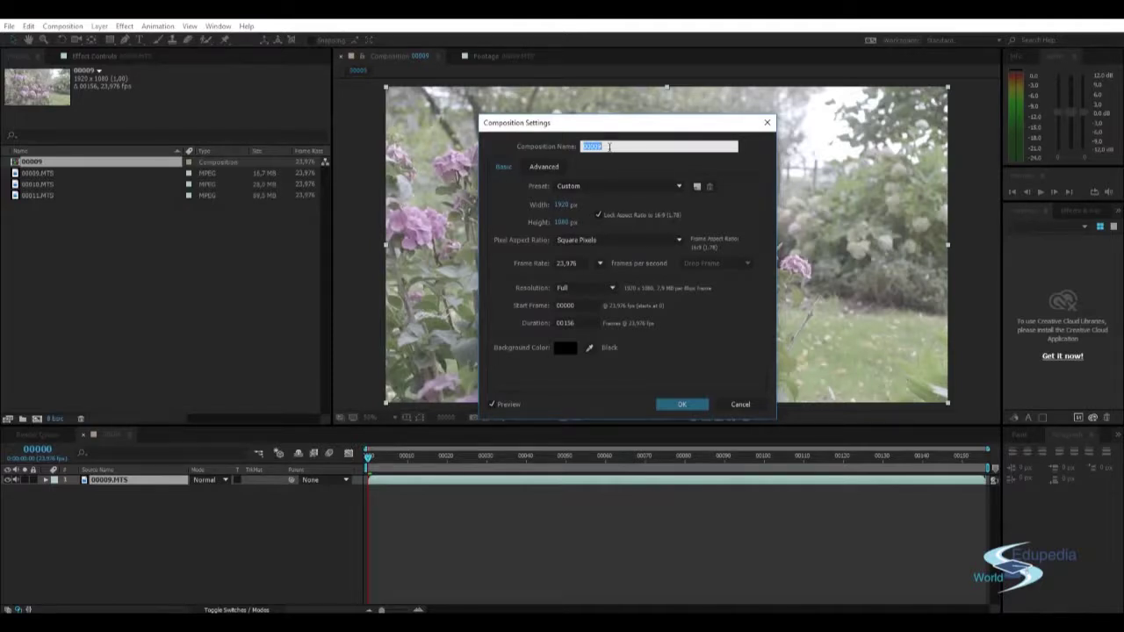
{"action": "type", "text": "Flowers and horses"}
{"action": "key", "text": "Return"}
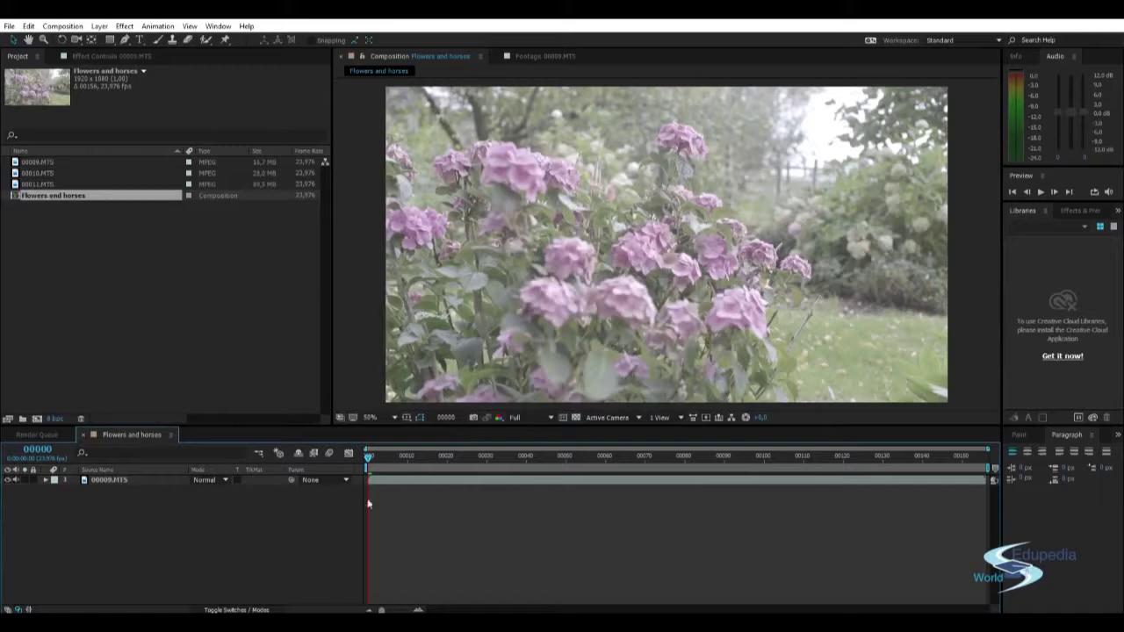
Play and scrub through the Flowers and horses composition, and switch its time display from frames to timecode.
{"action": "left_click", "coordinate": [354, 528]}
{"action": "key", "text": "space"}
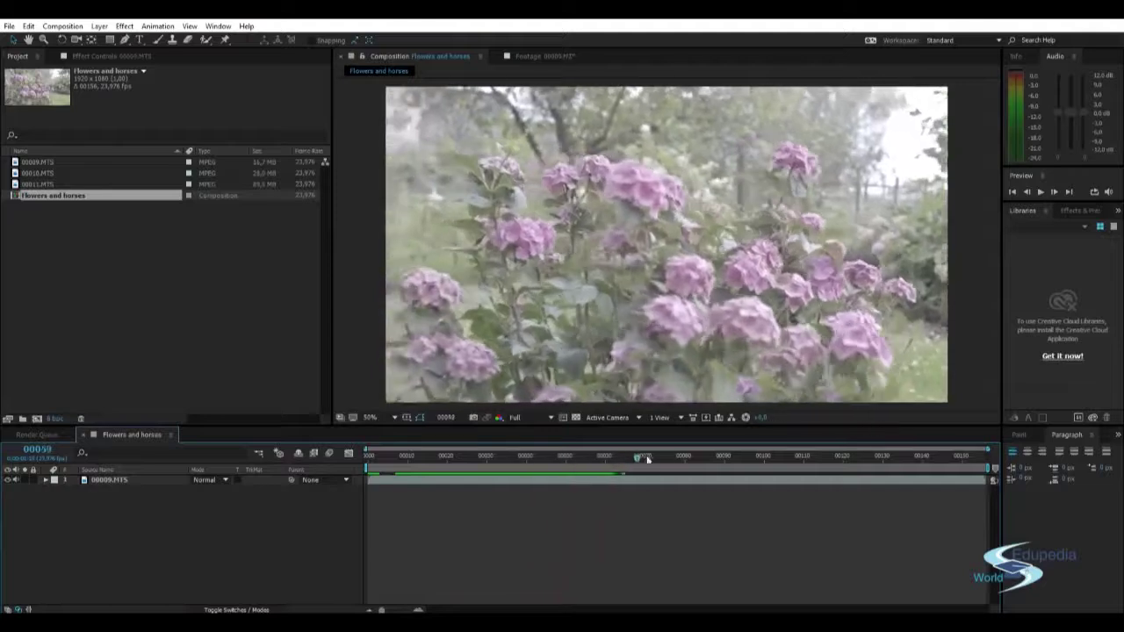
{"action": "left_click_drag", "start_coordinate": [722, 466], "coordinate": [484, 460]}
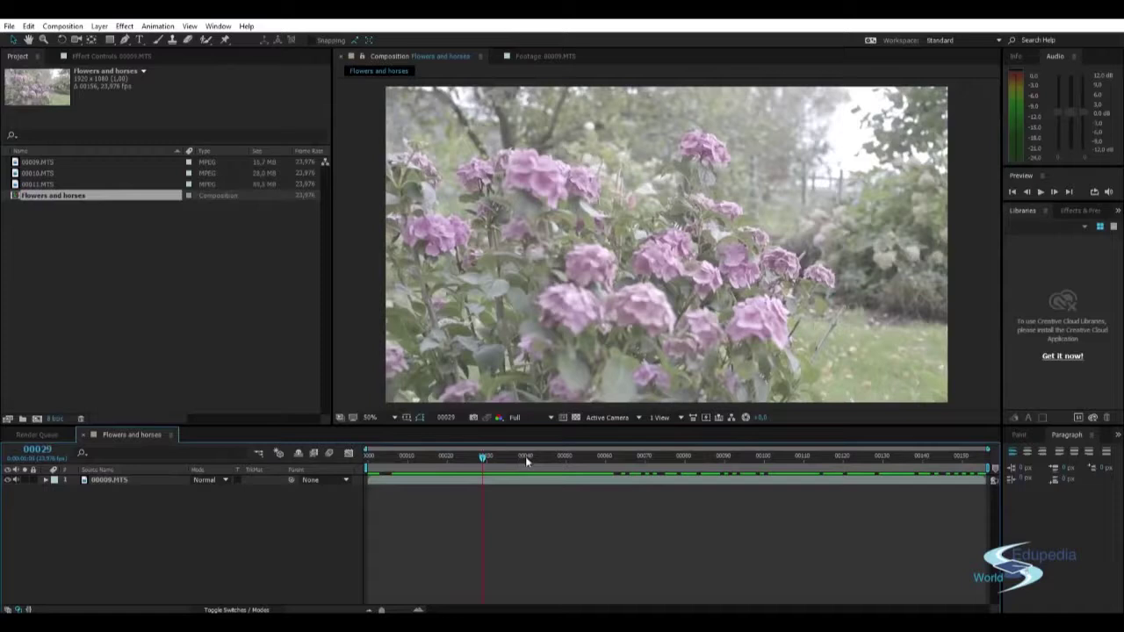
{"action": "left_click", "coordinate": [21, 449], "text": "ctrl"}
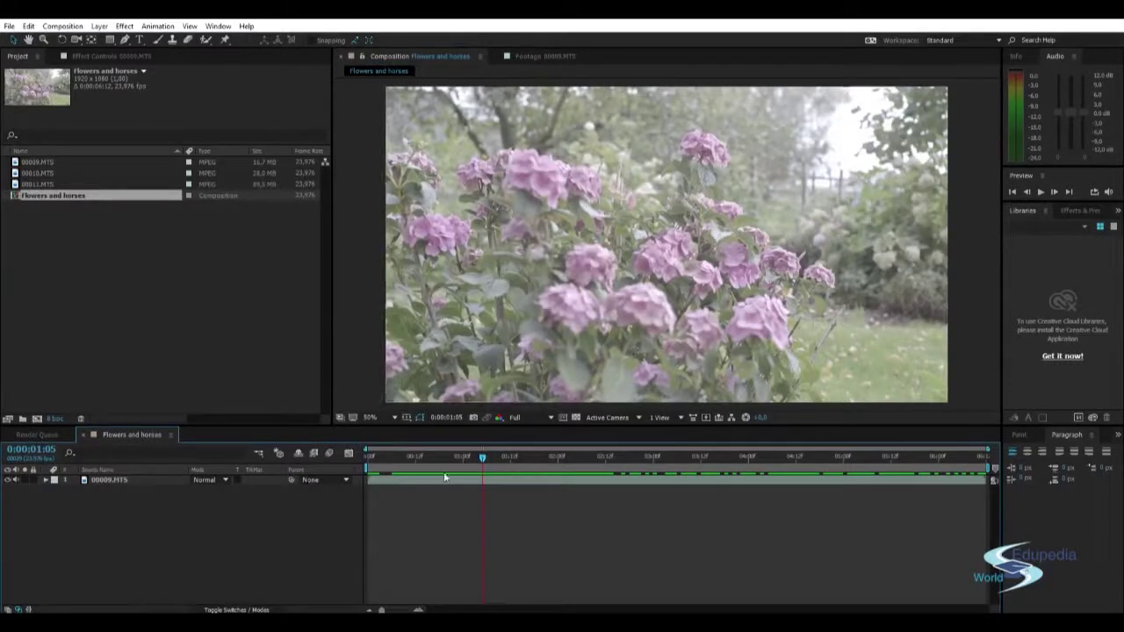
Trim the end of the 00009.MTS layer to 0:00:03:02 and scrub back to check the cut.
{"action": "mouse_move", "coordinate": [483, 457]}
{"action": "left_mouse_down"}
{"action": "mouse_move", "coordinate": [376, 468]}
{"action": "mouse_move", "coordinate": [462, 455]}
{"action": "left_mouse_up"}
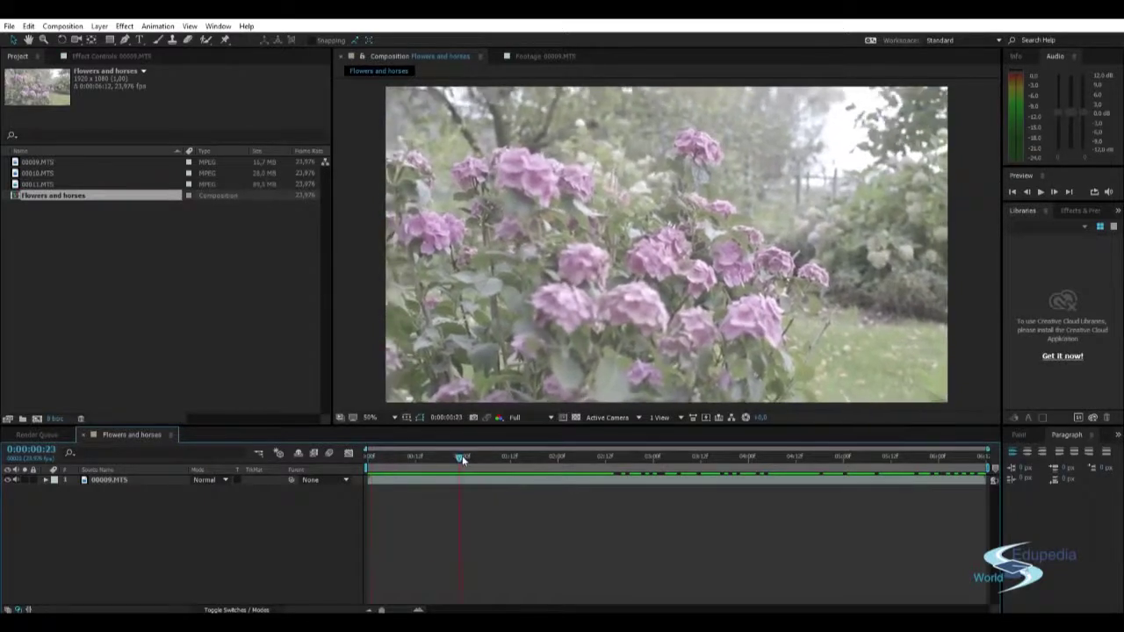
{"action": "left_click_drag", "start_coordinate": [464, 455], "coordinate": [664, 462]}
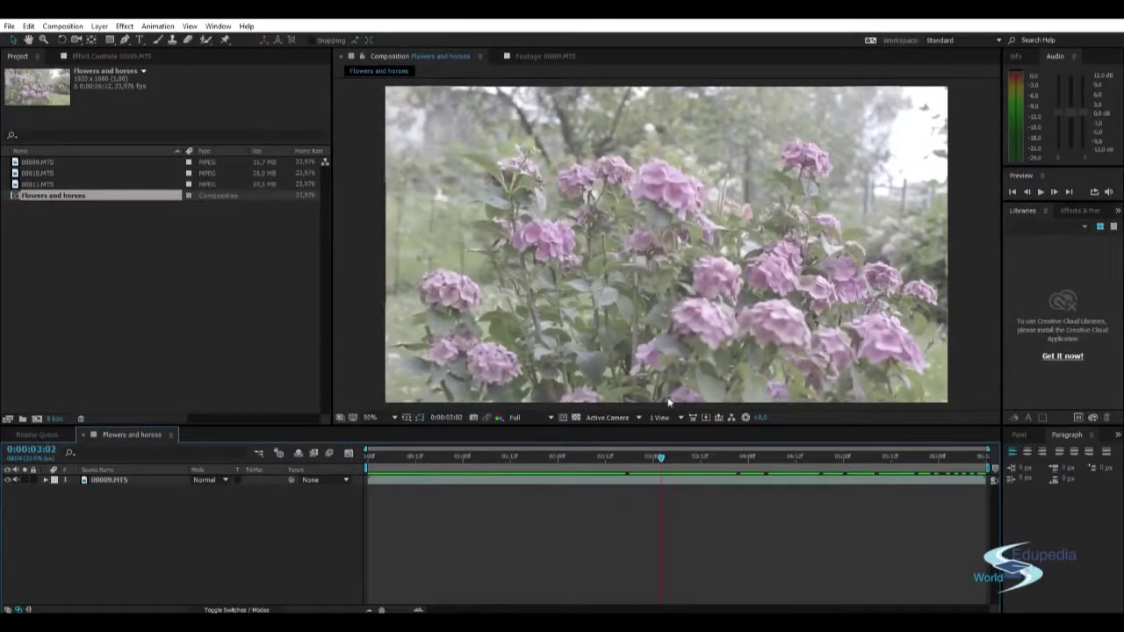
{"action": "left_click", "coordinate": [665, 478]}
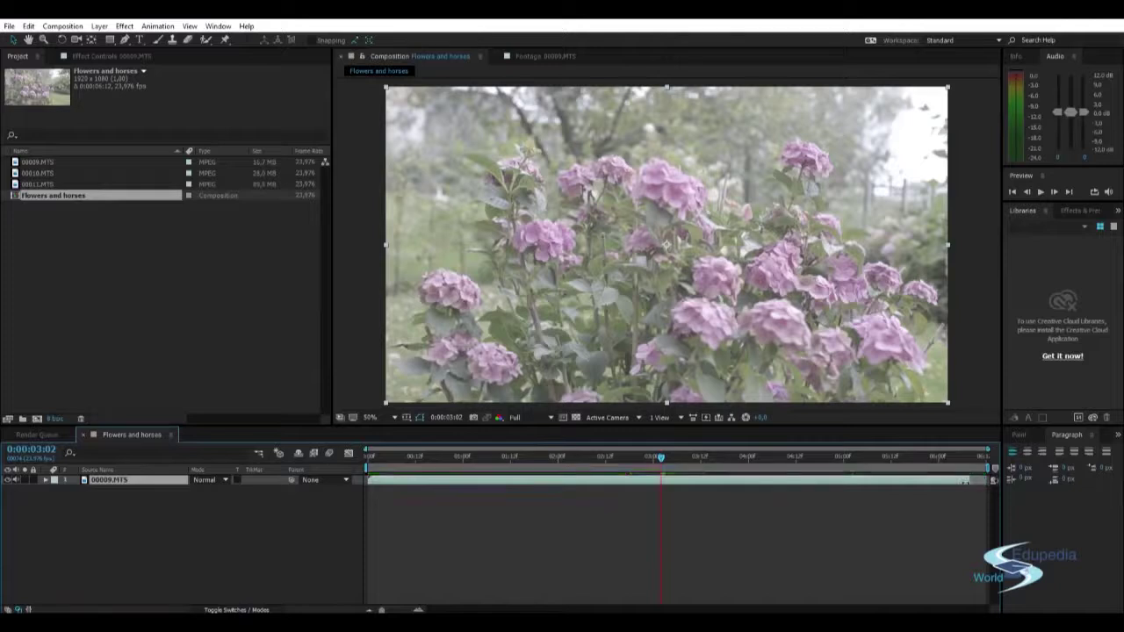
{"action": "left_click_drag", "start_coordinate": [757, 481], "coordinate": [662, 484]}
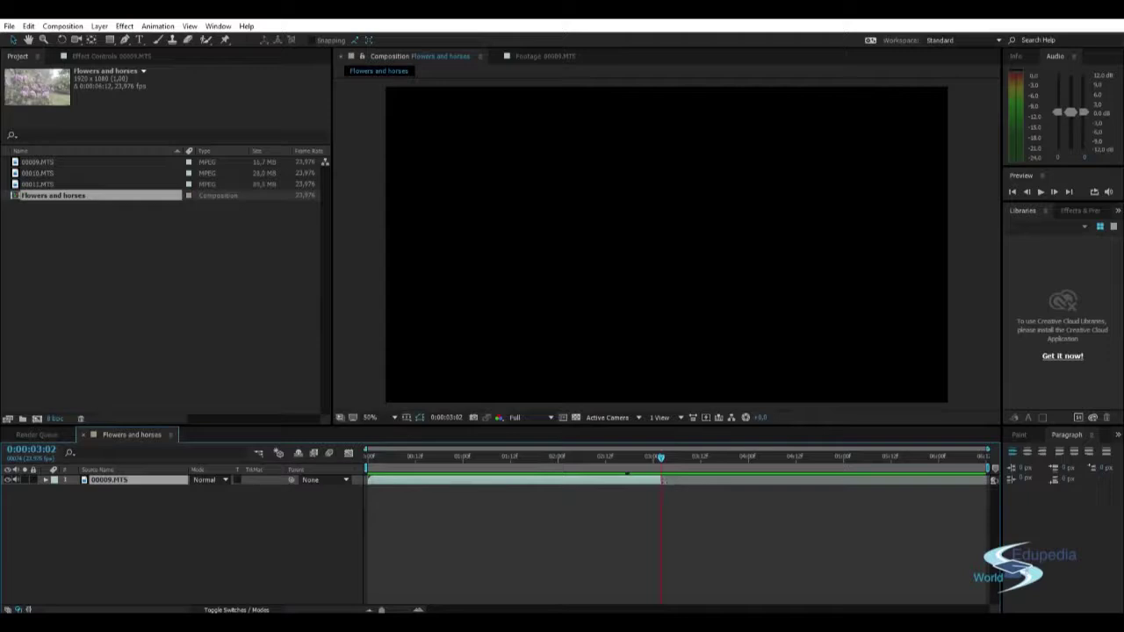
{"action": "left_click_drag", "start_coordinate": [660, 463], "coordinate": [638, 460]}
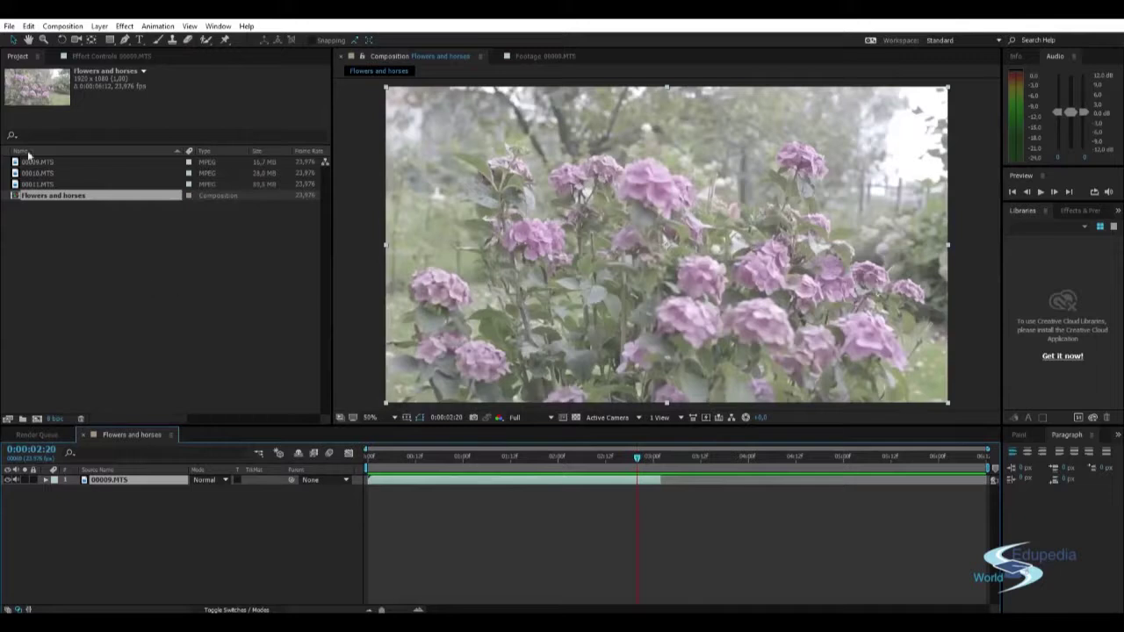
Add the 00010.MTS clip as a layer beneath 00009.MTS and scrub through the first seconds of the composition.
{"action": "left_click", "coordinate": [44, 163]}
{"action": "left_click", "coordinate": [44, 173]}
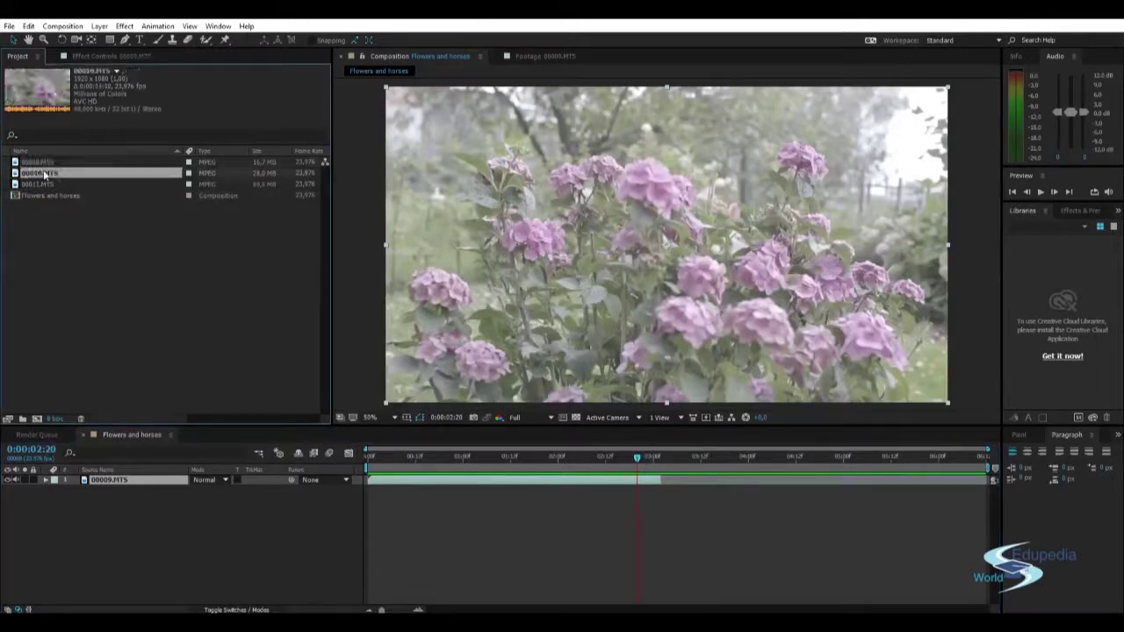
{"action": "left_click_drag", "start_coordinate": [40, 180], "coordinate": [170, 509]}
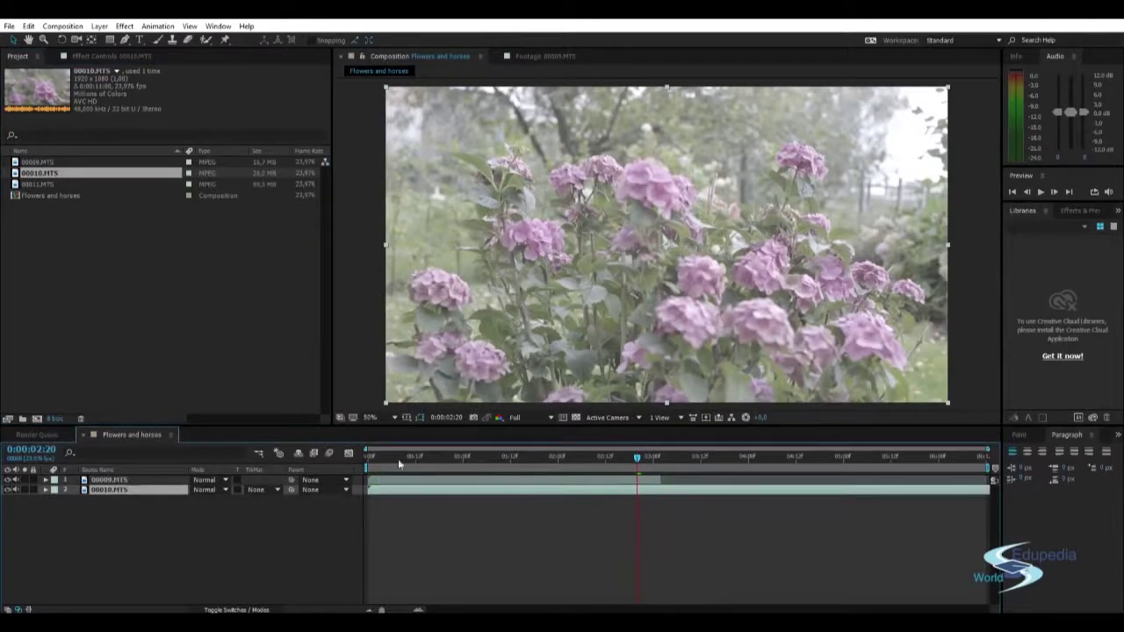
{"action": "left_click_drag", "start_coordinate": [386, 457], "coordinate": [476, 460]}
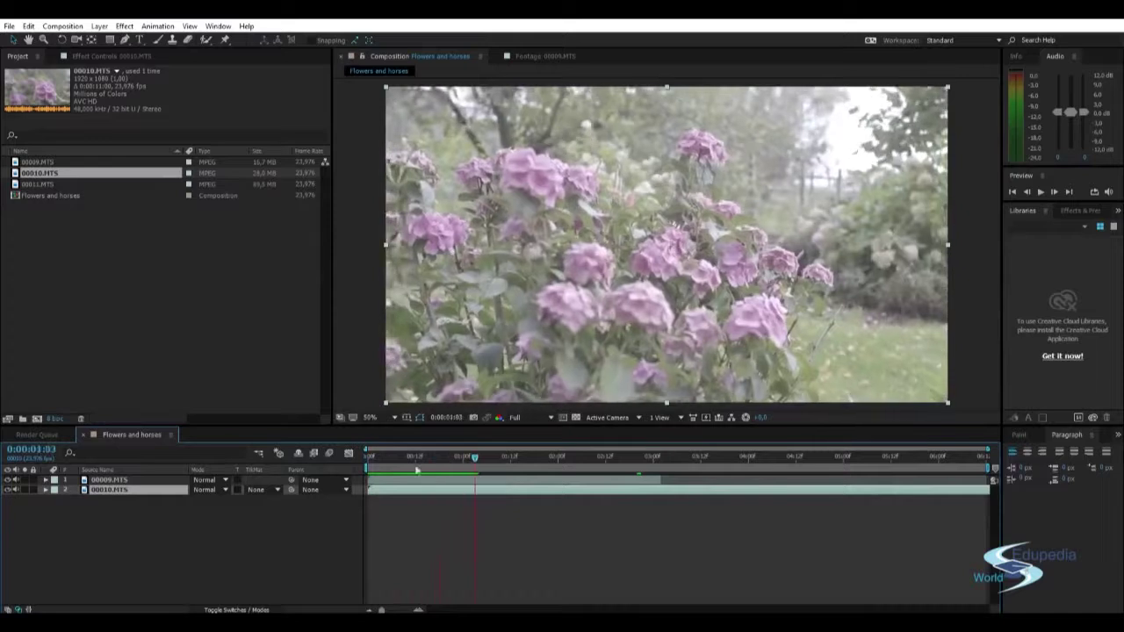
Rename the 00009.MTS layer as "wide shot".
{"action": "left_click", "coordinate": [121, 481]}
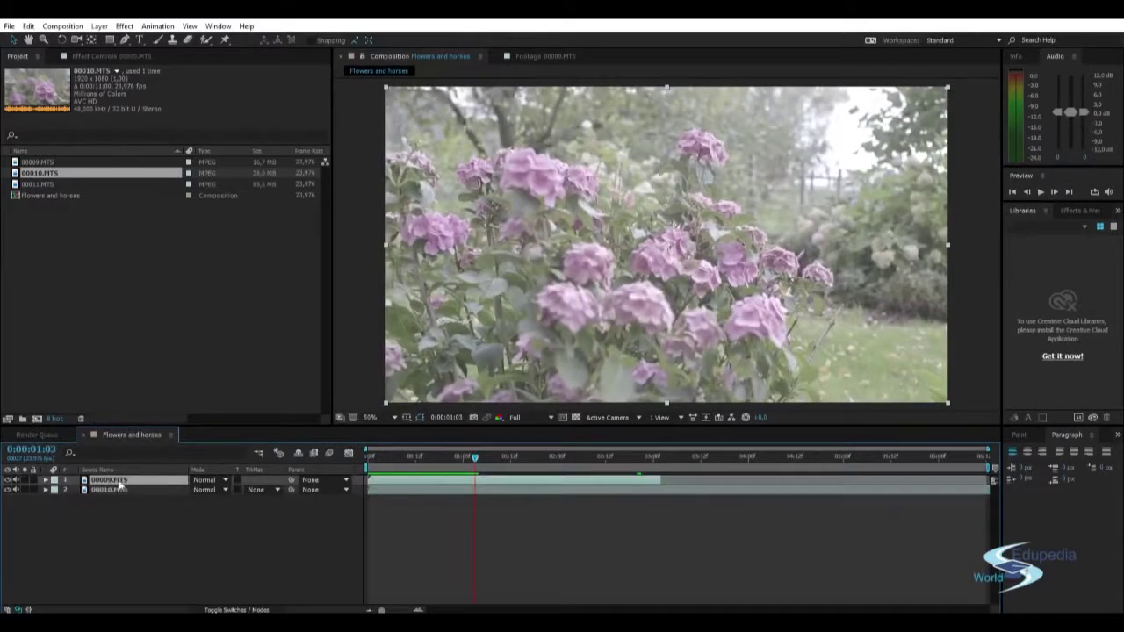
{"action": "key", "text": "Return"}
{"action": "type", "text": "wide shot"}
{"action": "key", "text": "Return"}
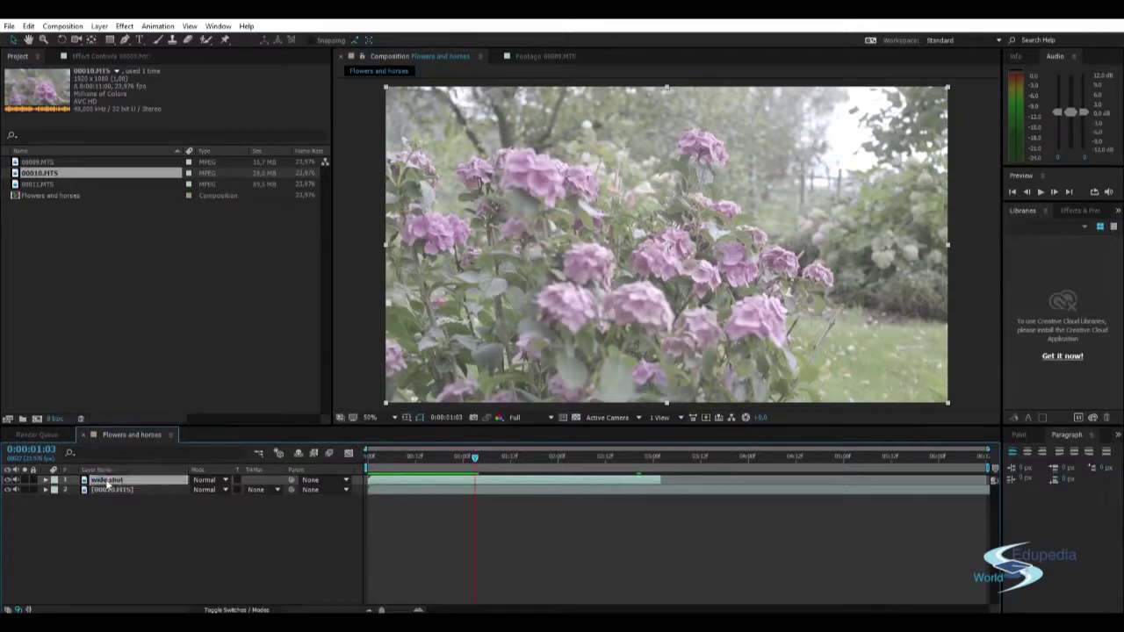
Rename the 00010.MTS layer as "close up".
{"action": "left_click", "coordinate": [115, 490]}
{"action": "key", "text": "Return"}
{"action": "type", "text": "close up"}
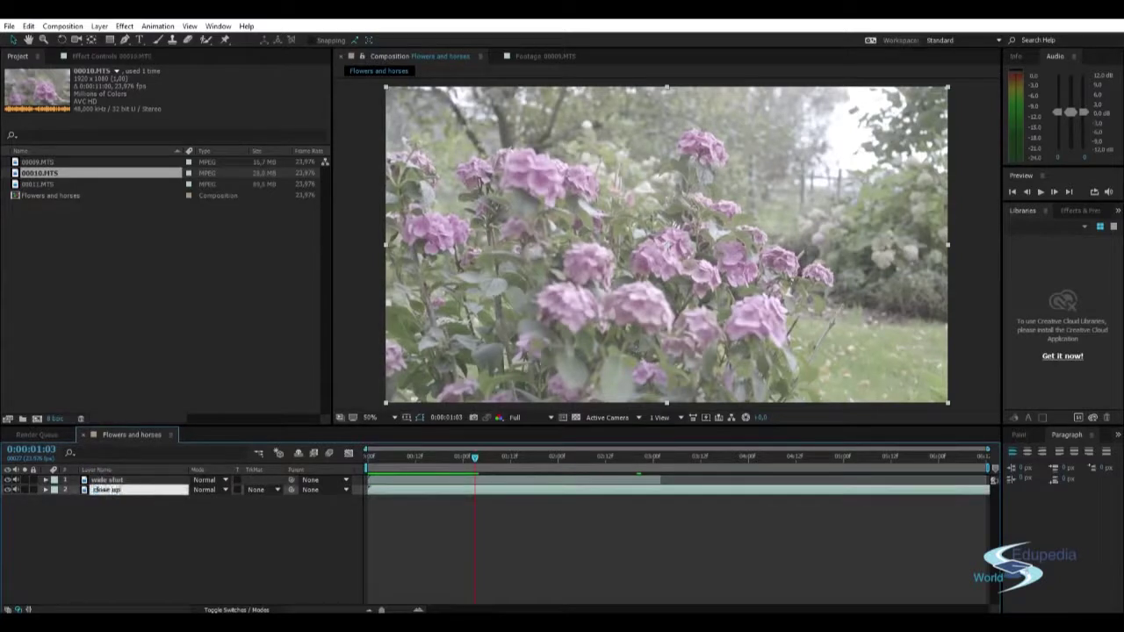
{"action": "key", "text": "Return"}
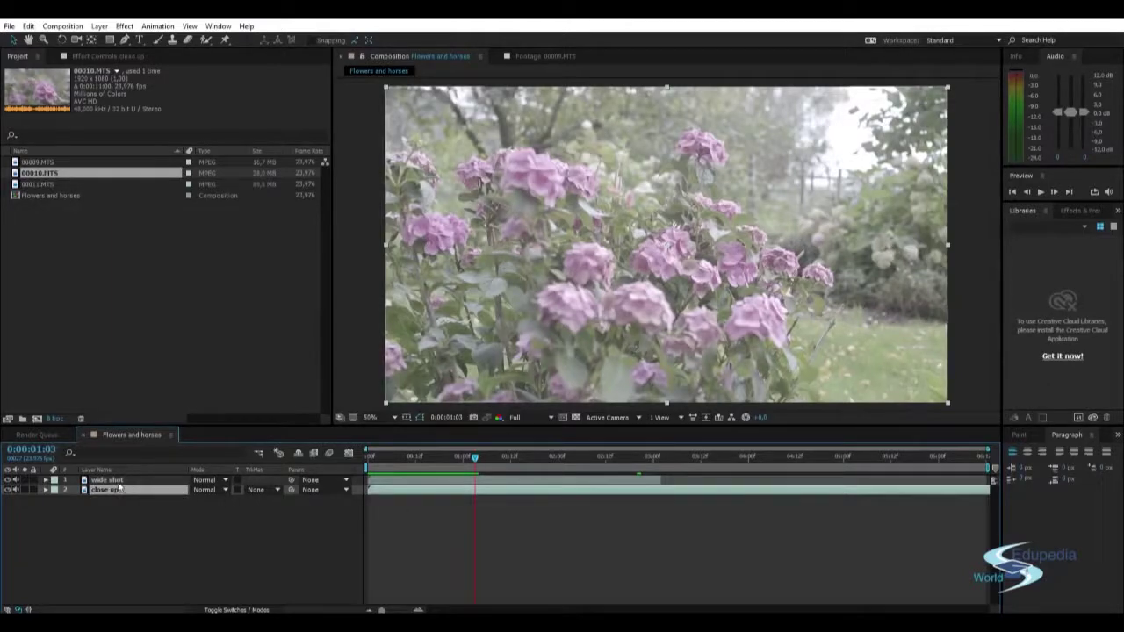
Scrub through the composition around 0:00:03:02 to compare the wide shot layer's end with the close up layer beneath it.
{"action": "key", "text": "ctrl+Up"}
{"action": "key", "text": "Return"}
{"action": "left_click_drag", "start_coordinate": [475, 458], "coordinate": [656, 458]}
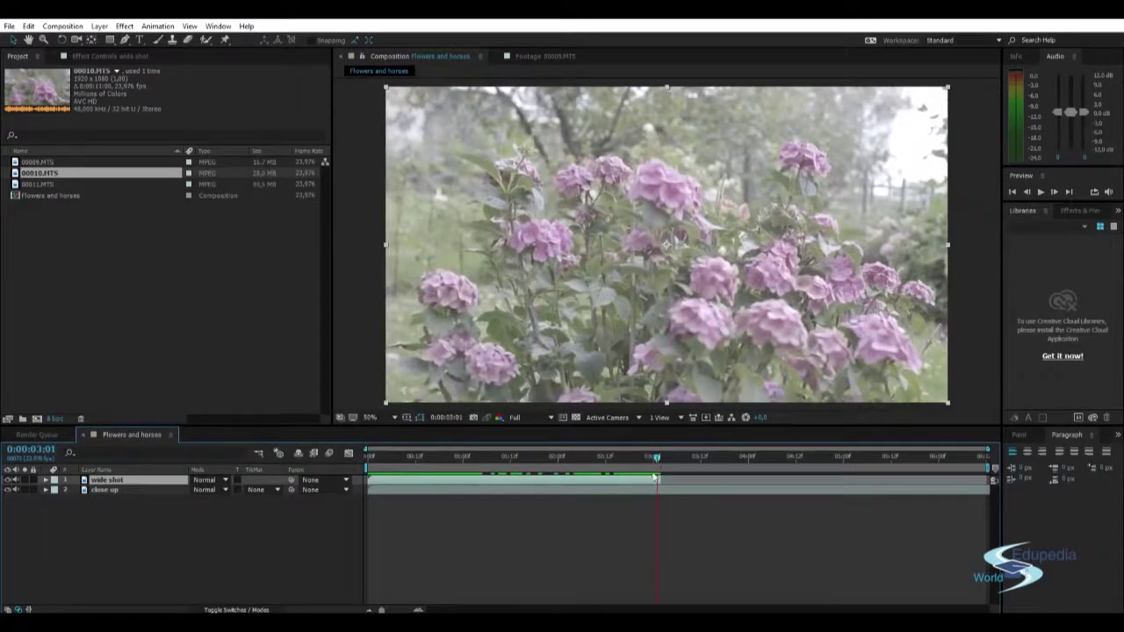
{"action": "mouse_move", "coordinate": [659, 460]}
{"action": "left_mouse_down"}
{"action": "mouse_move", "coordinate": [675, 459]}
{"action": "mouse_move", "coordinate": [661, 459]}
{"action": "left_mouse_up"}
{"action": "left_click", "coordinate": [663, 460]}
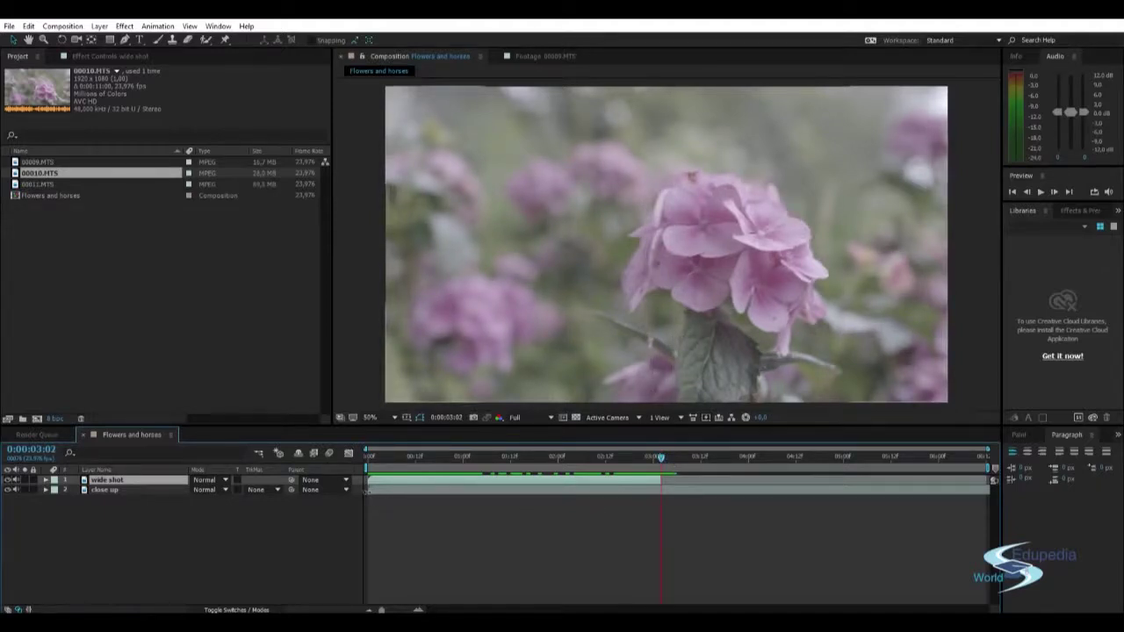
{"action": "left_click", "coordinate": [400, 490]}
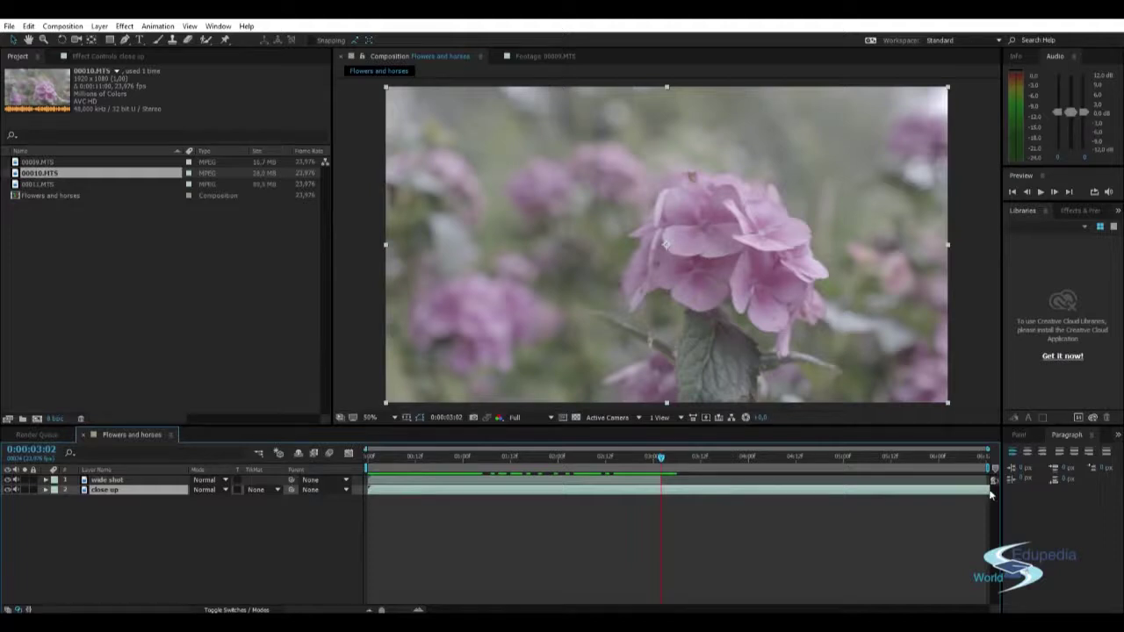
{"action": "left_click", "coordinate": [116, 483]}
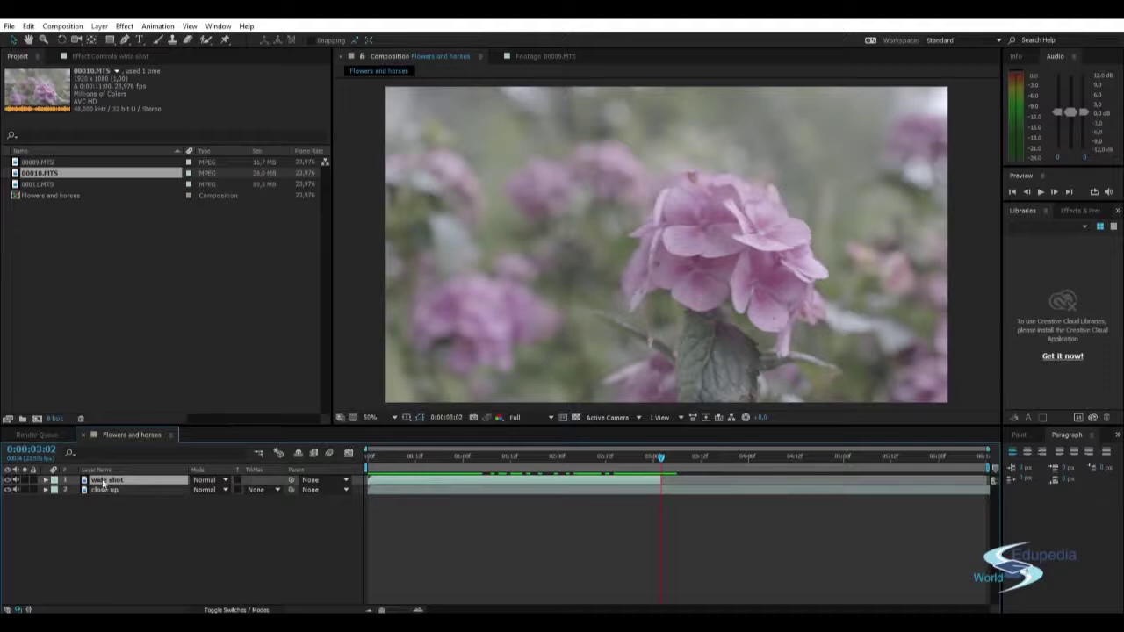
{"action": "left_click_drag", "start_coordinate": [390, 456], "coordinate": [637, 457]}
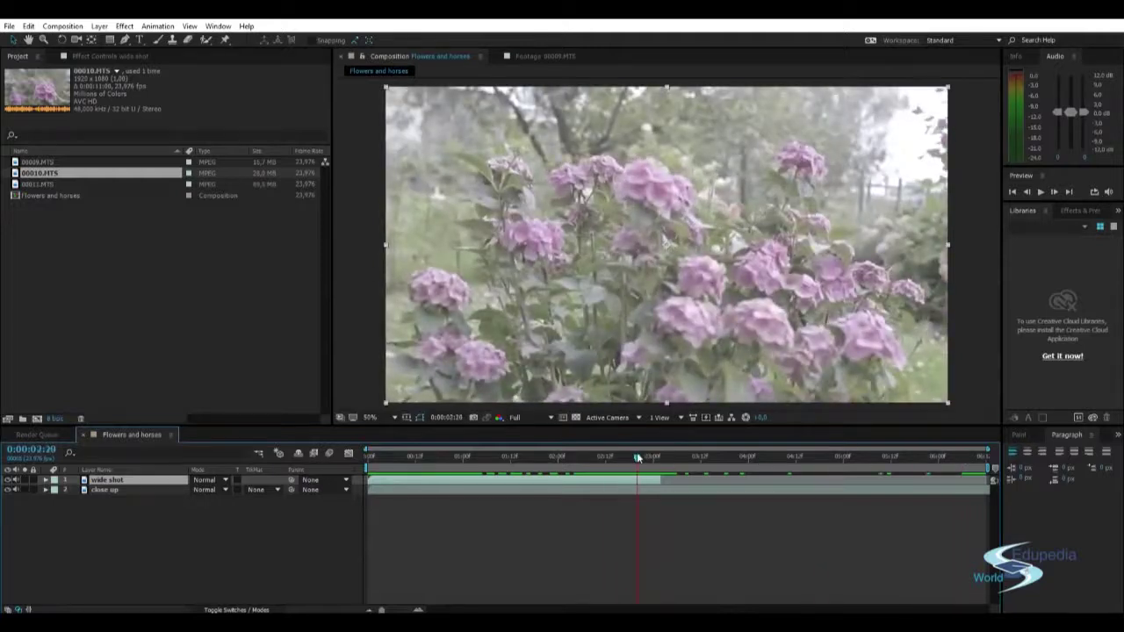
{"action": "left_click", "coordinate": [105, 490]}
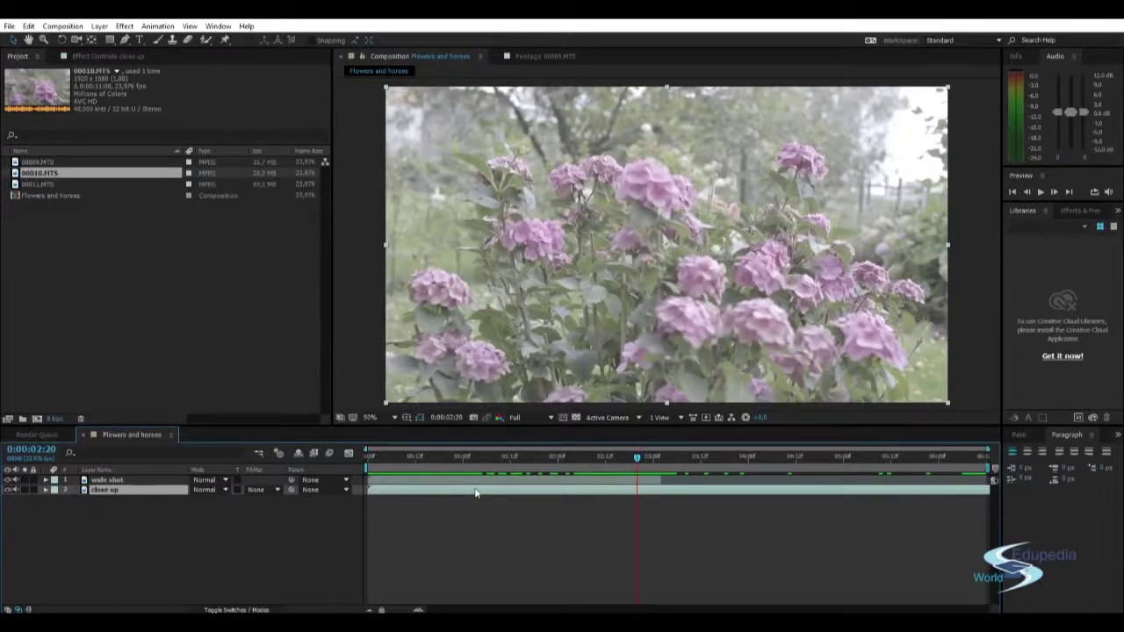
{"action": "left_click_drag", "start_coordinate": [988, 489], "coordinate": [831, 490]}
{"action": "left_click_drag", "start_coordinate": [2, 505], "coordinate": [526, 505]}
{"action": "key", "text": "ctrl+z"}
Extend the duration of the Flowers and horses composition to about 16.5 seconds in its composition settings.
{"action": "right_click", "coordinate": [264, 526]}
{"action": "left_click", "coordinate": [332, 434]}
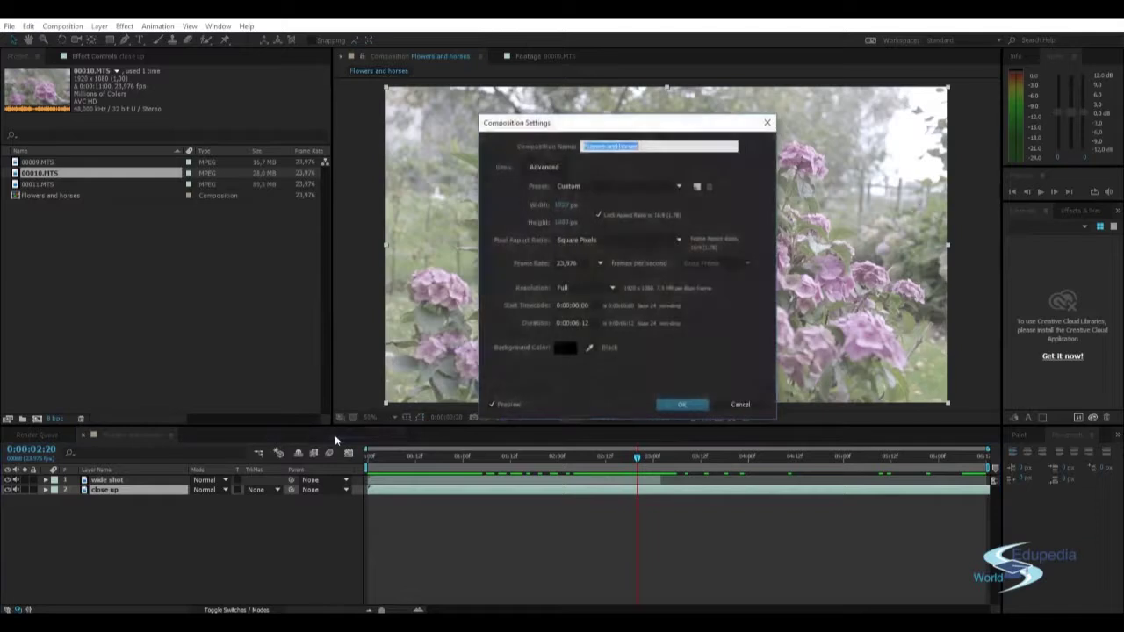
{"action": "left_click", "coordinate": [575, 323]}
{"action": "key", "text": "BackSpace"}
{"action": "key", "text": "BackSpace"}
{"action": "type", "text": "15"}
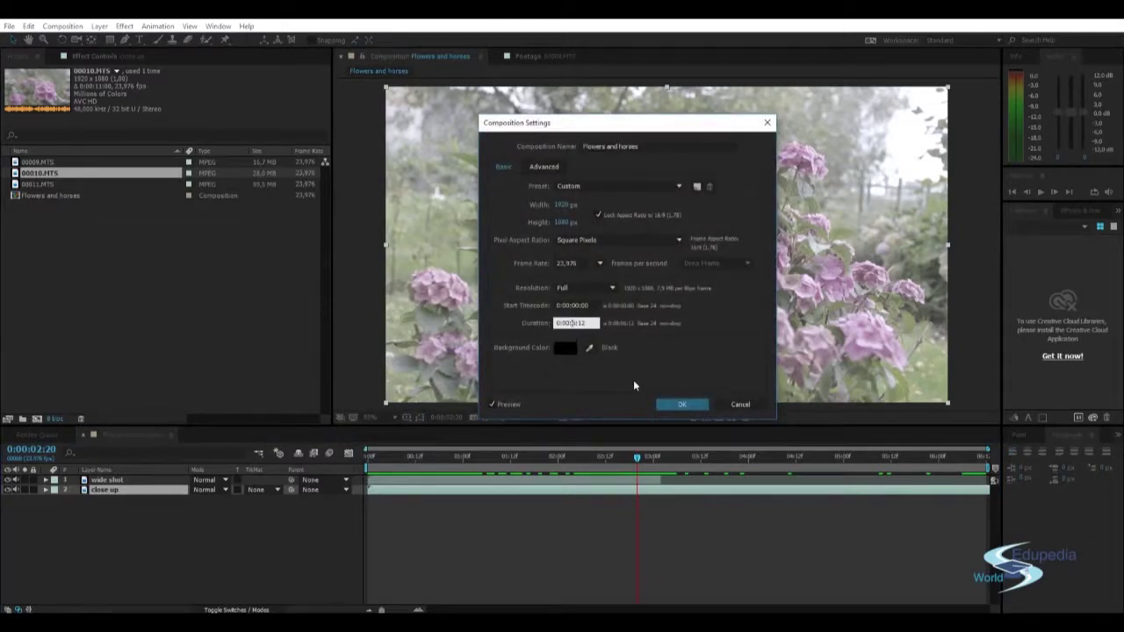
{"action": "left_click", "coordinate": [681, 405]}
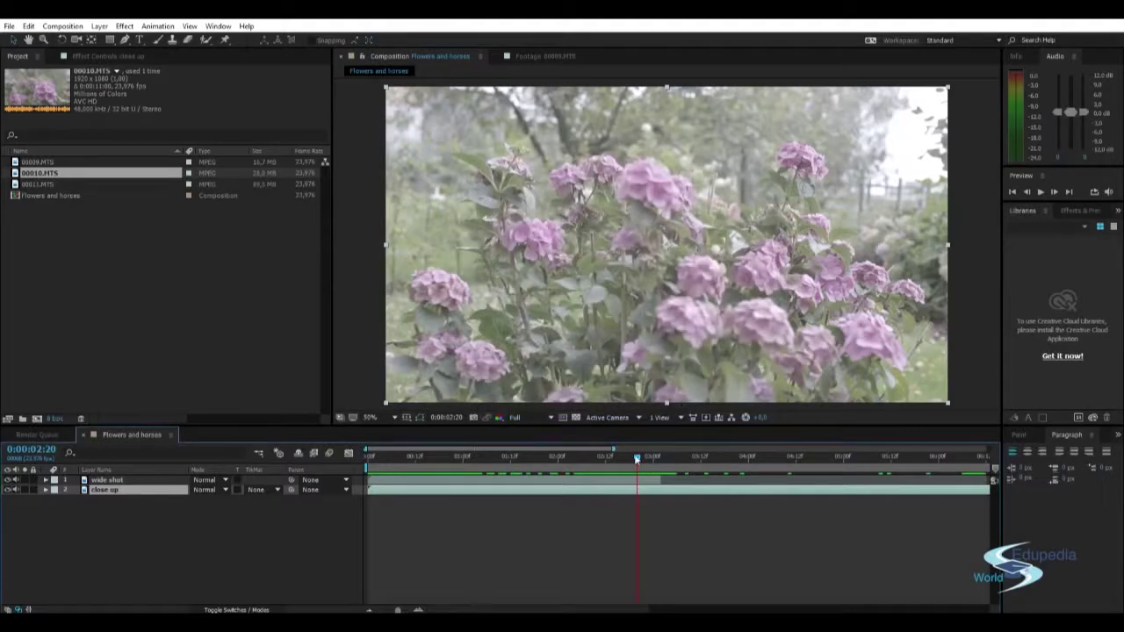
Move the close up layer to start where the wide shot layer ends, and scrub across the cut.
{"action": "mouse_move", "coordinate": [636, 459]}
{"action": "left_mouse_down"}
{"action": "mouse_move", "coordinate": [510, 459]}
{"action": "mouse_move", "coordinate": [624, 462]}
{"action": "left_mouse_up"}
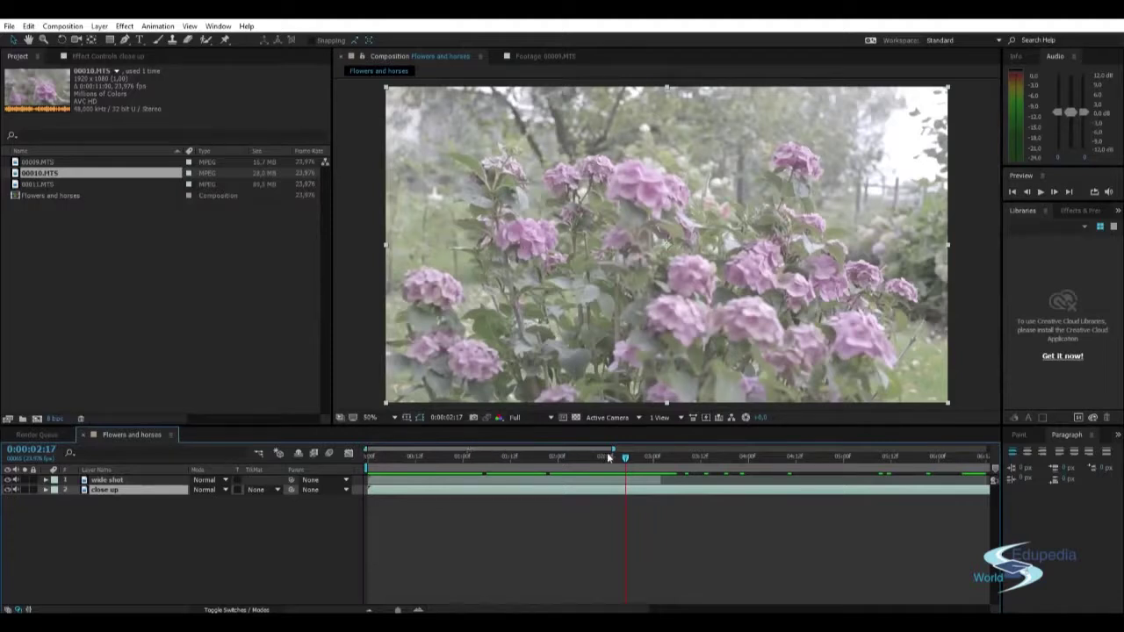
{"action": "left_click_drag", "start_coordinate": [615, 449], "coordinate": [611, 449]}
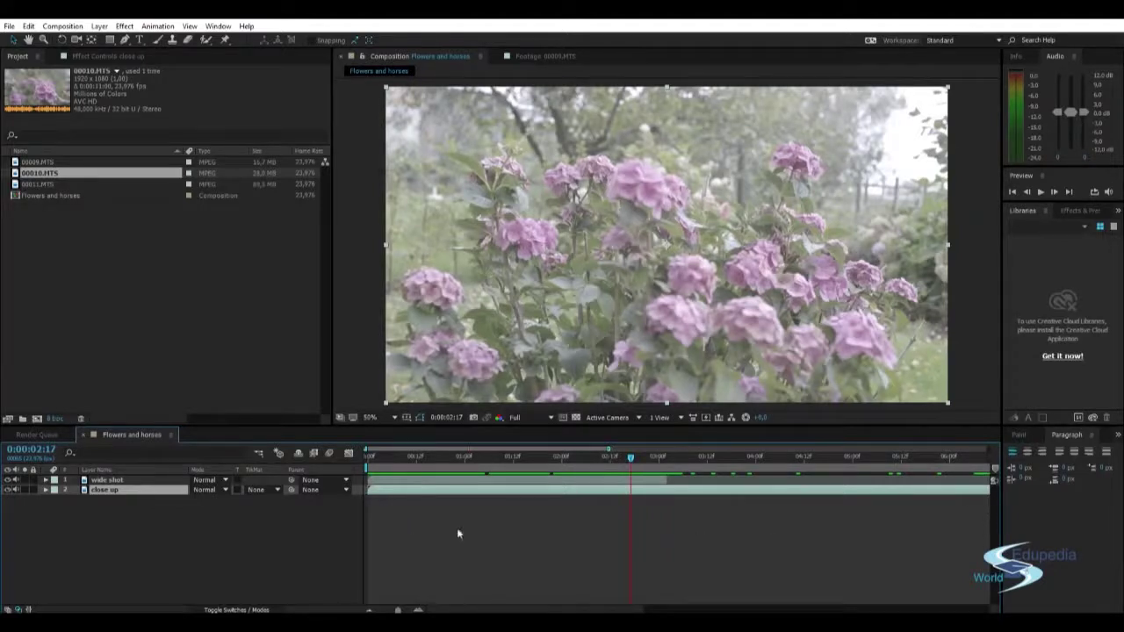
{"action": "left_click_drag", "start_coordinate": [609, 449], "coordinate": [990, 449]}
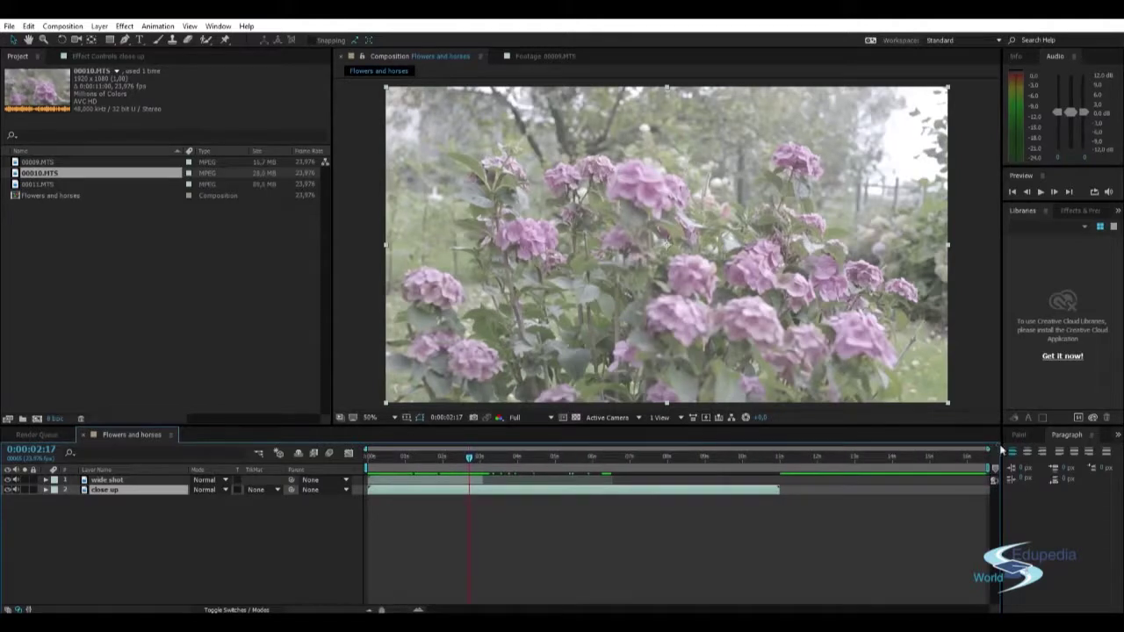
{"action": "left_click", "coordinate": [968, 457]}
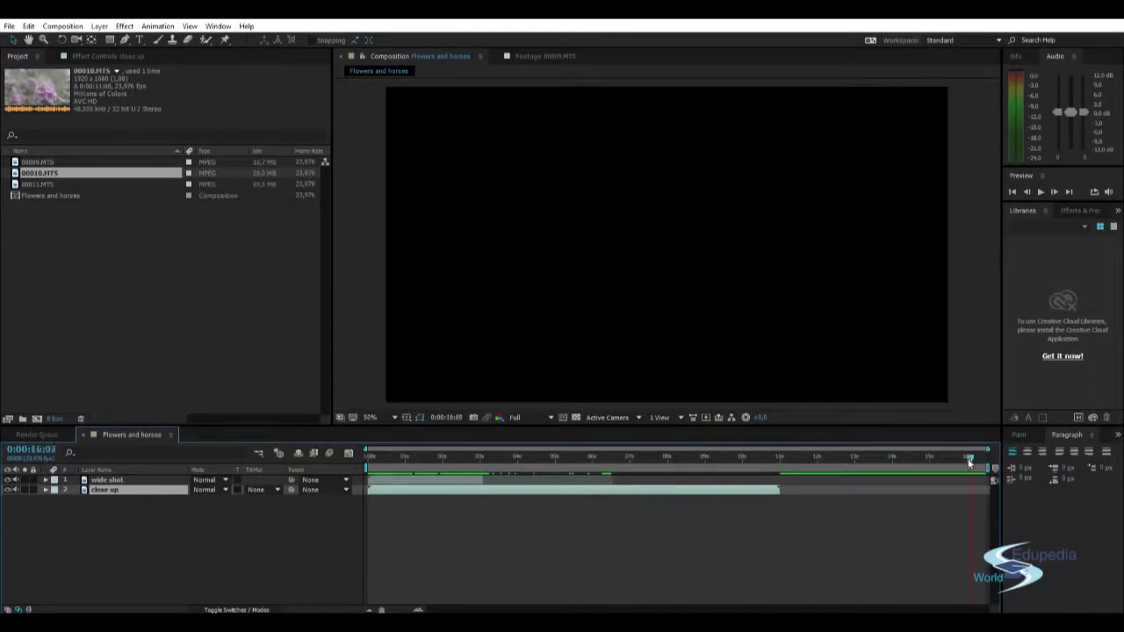
{"action": "left_click_drag", "start_coordinate": [985, 457], "coordinate": [466, 457]}
{"action": "mouse_move", "coordinate": [503, 496]}
{"action": "left_mouse_down"}
{"action": "mouse_move", "coordinate": [525, 494]}
{"action": "mouse_move", "coordinate": [506, 488]}
{"action": "left_mouse_up"}
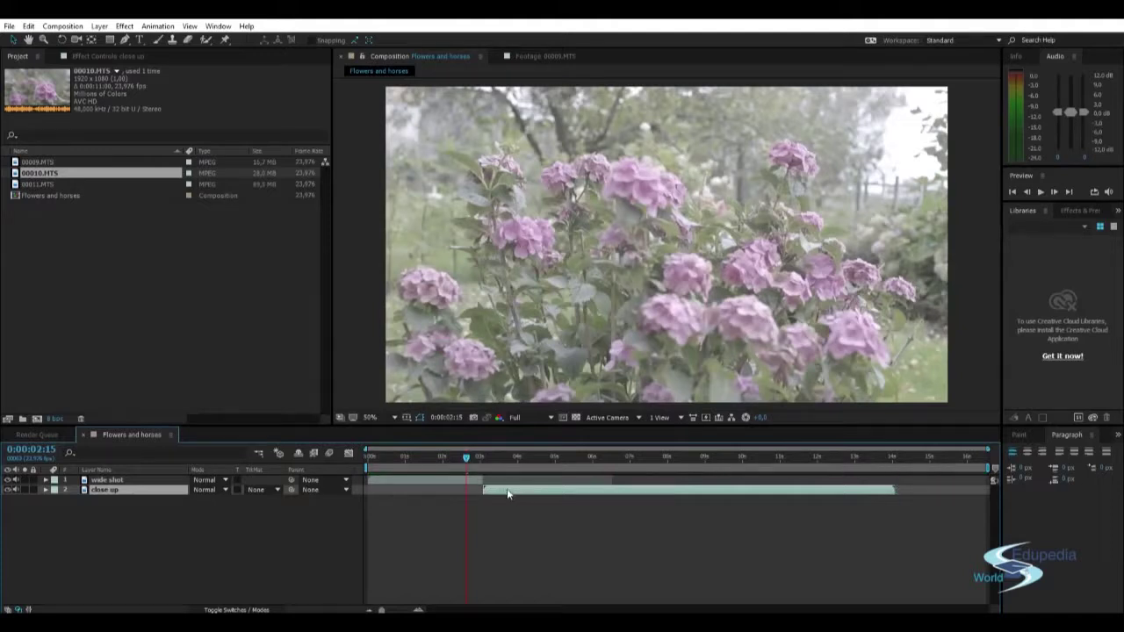
{"action": "left_click_drag", "start_coordinate": [466, 458], "coordinate": [588, 451]}
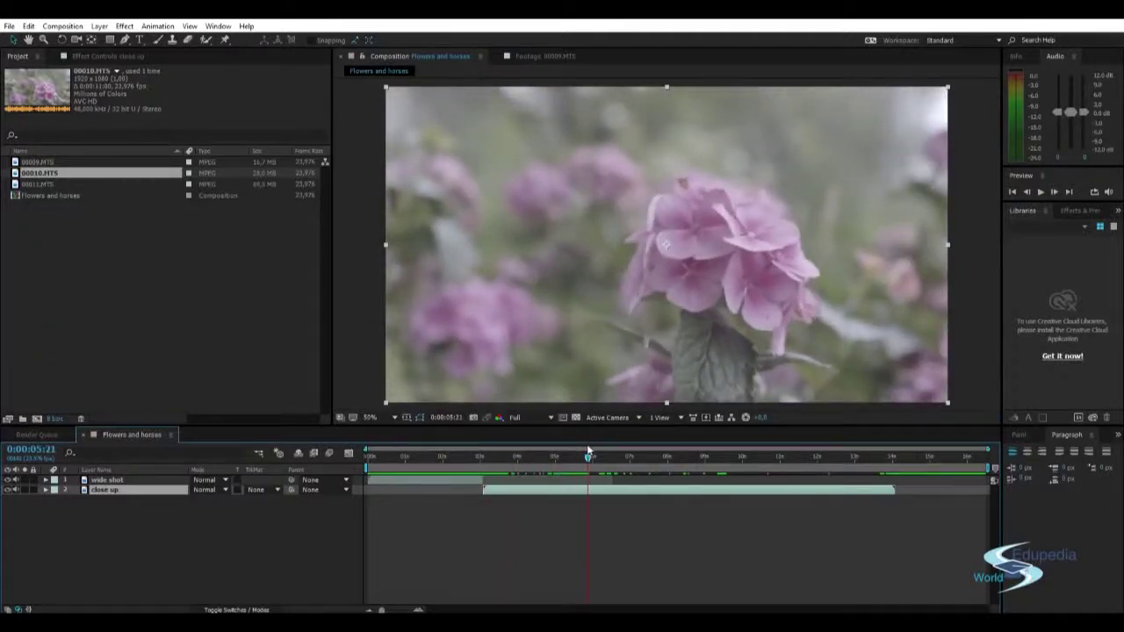
Scrub over the close up section and duplicate the wide shot layer.
{"action": "left_click", "coordinate": [404, 482]}
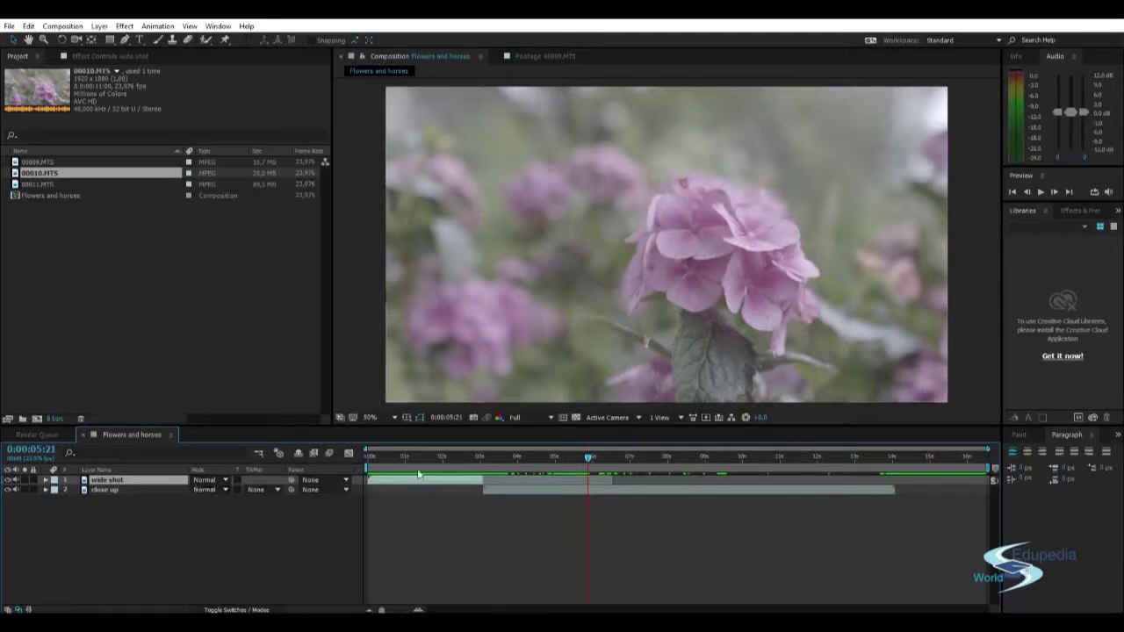
{"action": "left_click_drag", "start_coordinate": [542, 456], "coordinate": [590, 457]}
{"action": "left_click_drag", "start_coordinate": [587, 457], "coordinate": [506, 458]}
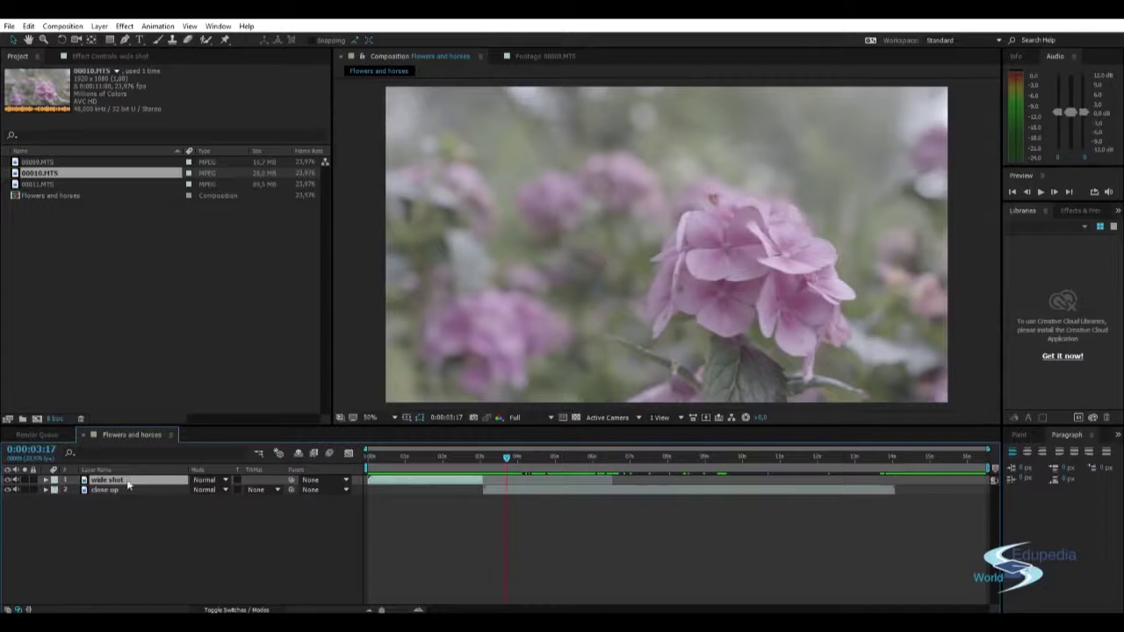
{"action": "key", "text": "ctrl+d"}
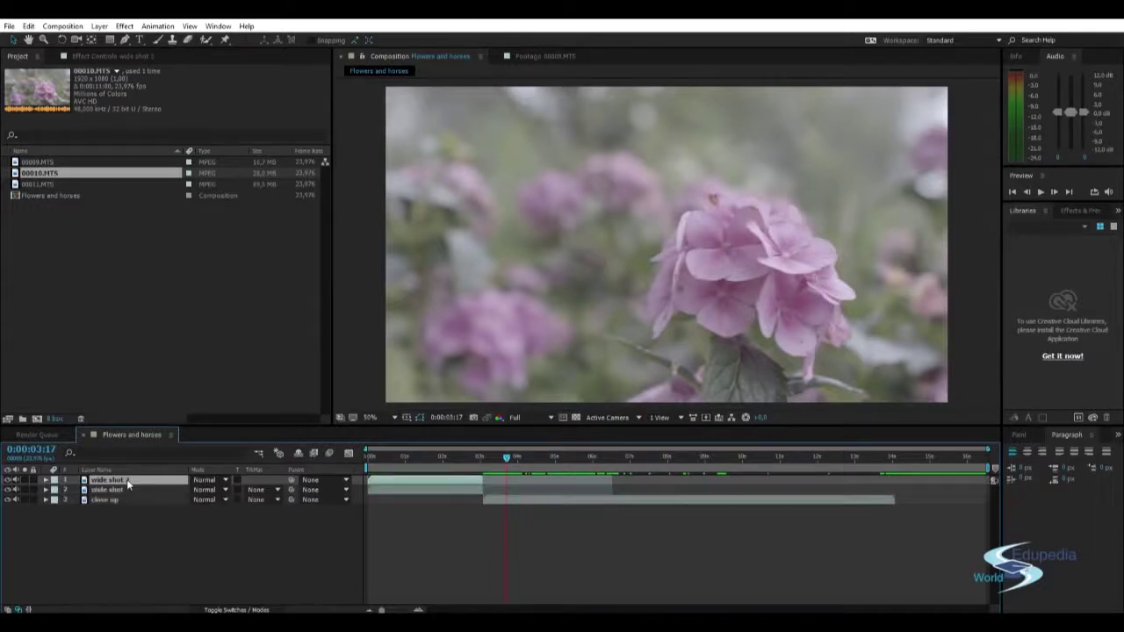
{"action": "left_click", "coordinate": [29, 25]}
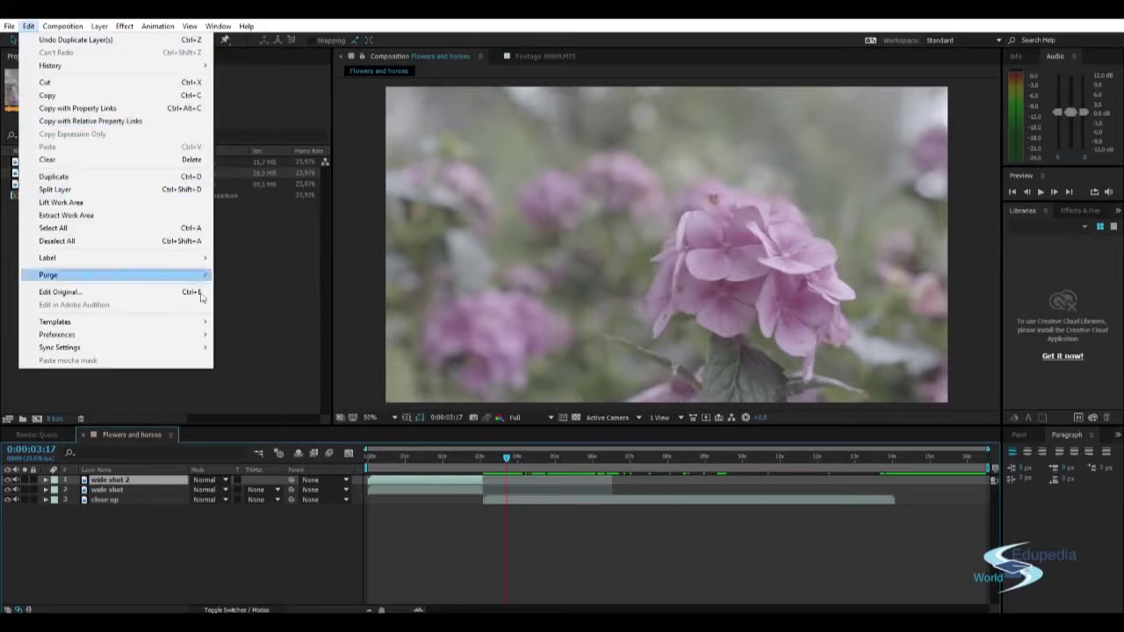
{"action": "left_click", "coordinate": [252, 360]}
{"action": "left_click", "coordinate": [125, 482]}
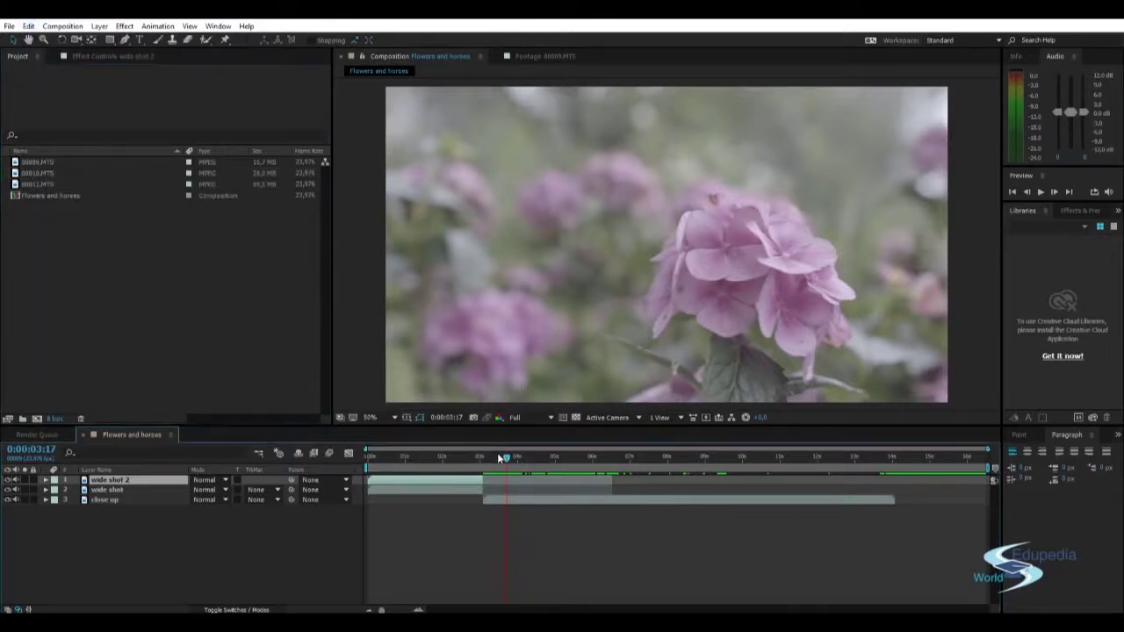
Trim the wide shot 2 duplicate to the clip's remaining part and slide it about three seconds along the timeline.
{"action": "left_click_drag", "start_coordinate": [506, 463], "coordinate": [474, 464]}
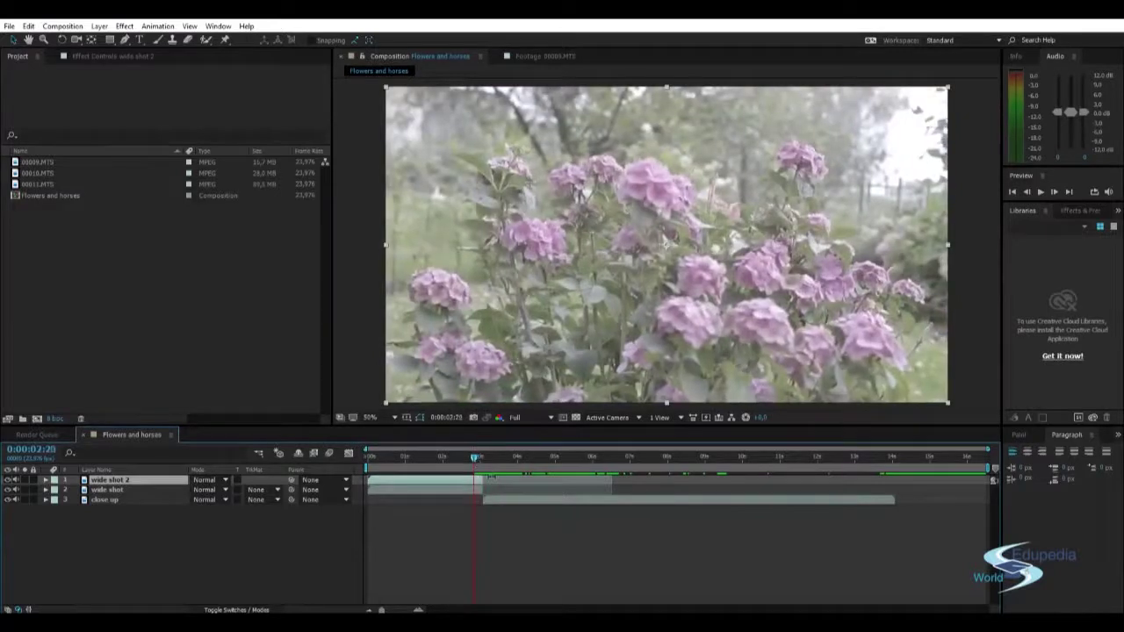
{"action": "left_click_drag", "start_coordinate": [484, 480], "coordinate": [613, 480]}
{"action": "left_click_drag", "start_coordinate": [370, 480], "coordinate": [486, 488]}
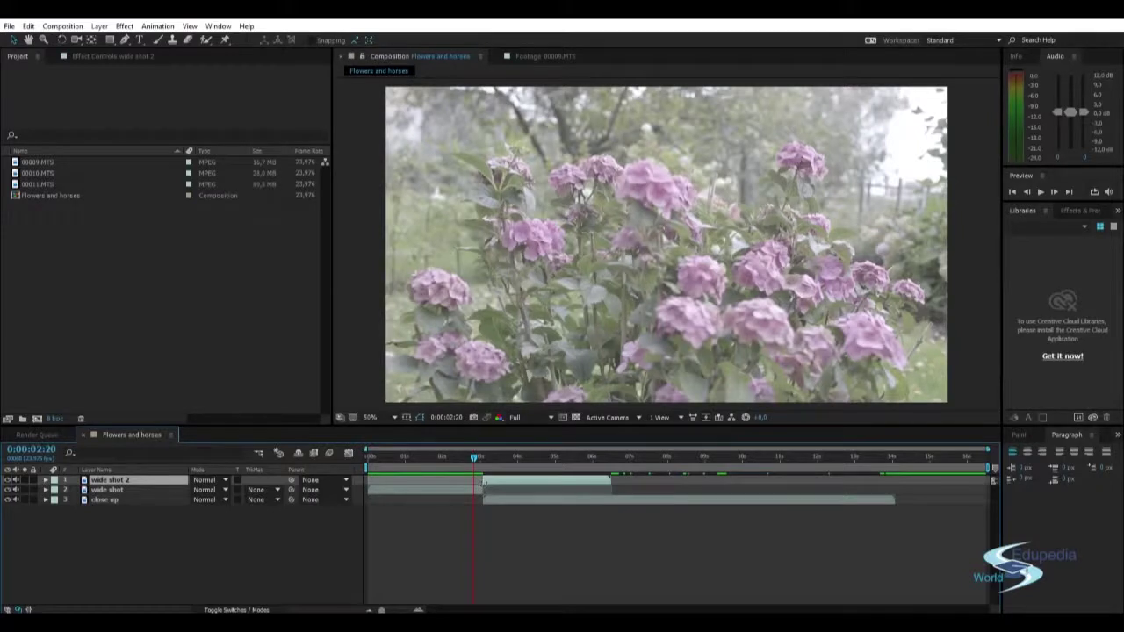
{"action": "left_click_drag", "start_coordinate": [520, 486], "coordinate": [643, 482]}
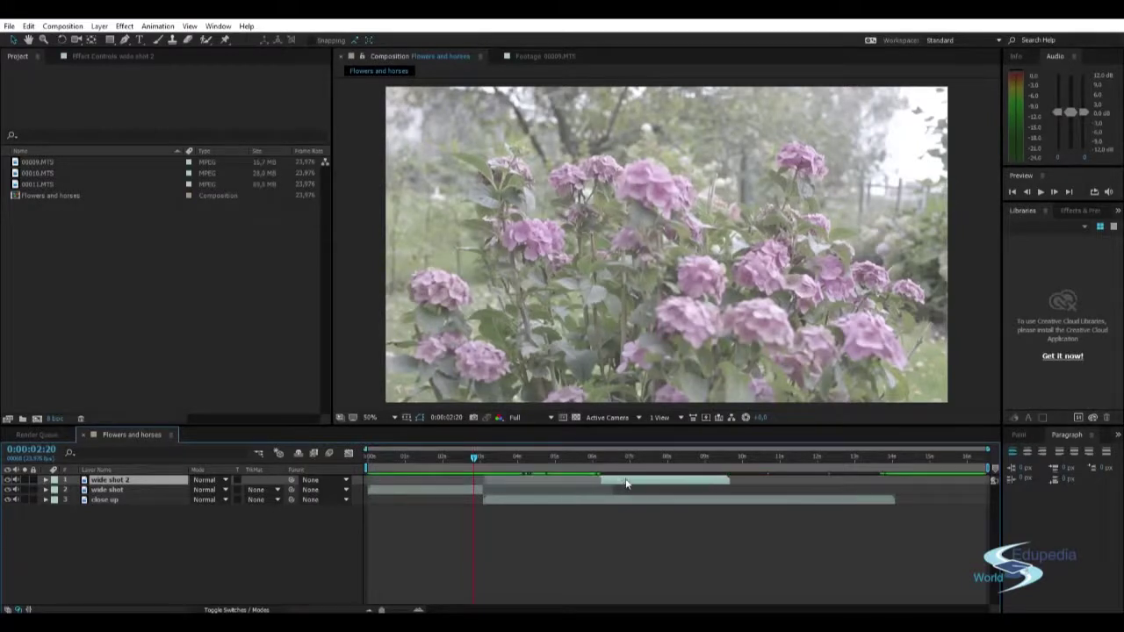
{"action": "left_click_drag", "start_coordinate": [469, 462], "coordinate": [544, 461]}
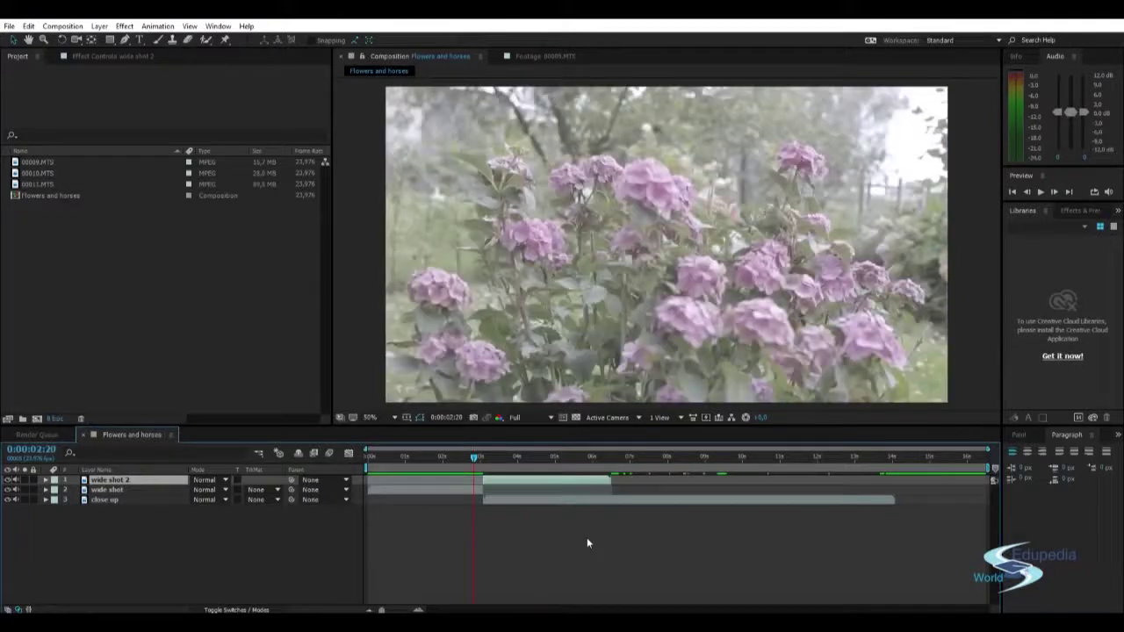
Undo the trimming and the duplication of the wide shot layer.
{"action": "key", "text": "ctrl+z"}
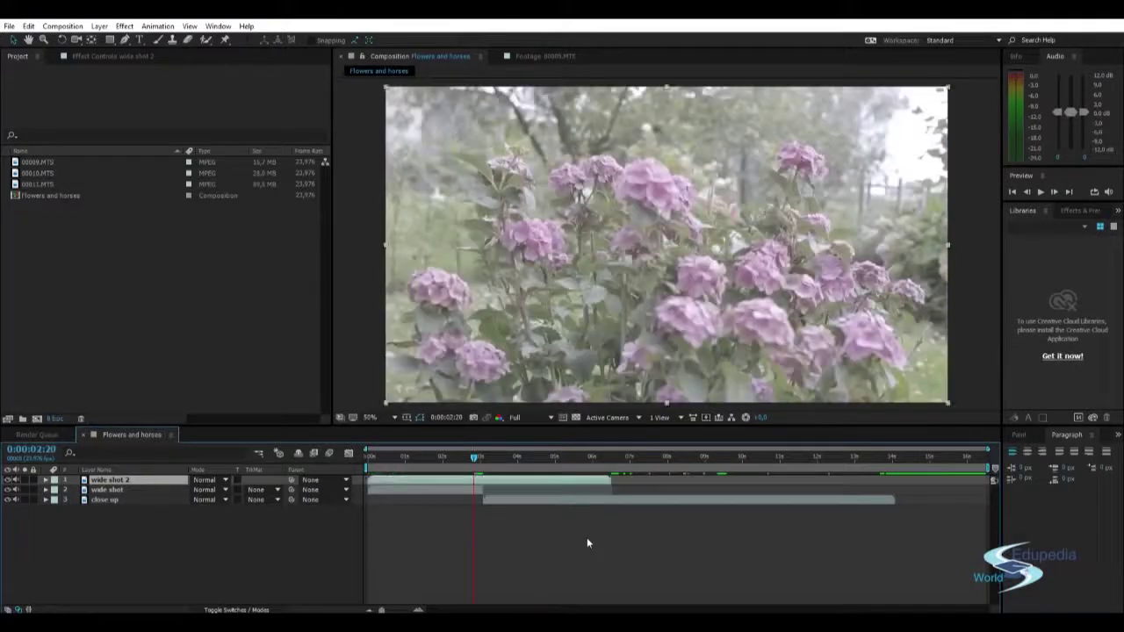
{"action": "key", "text": "alt+bracketright"}
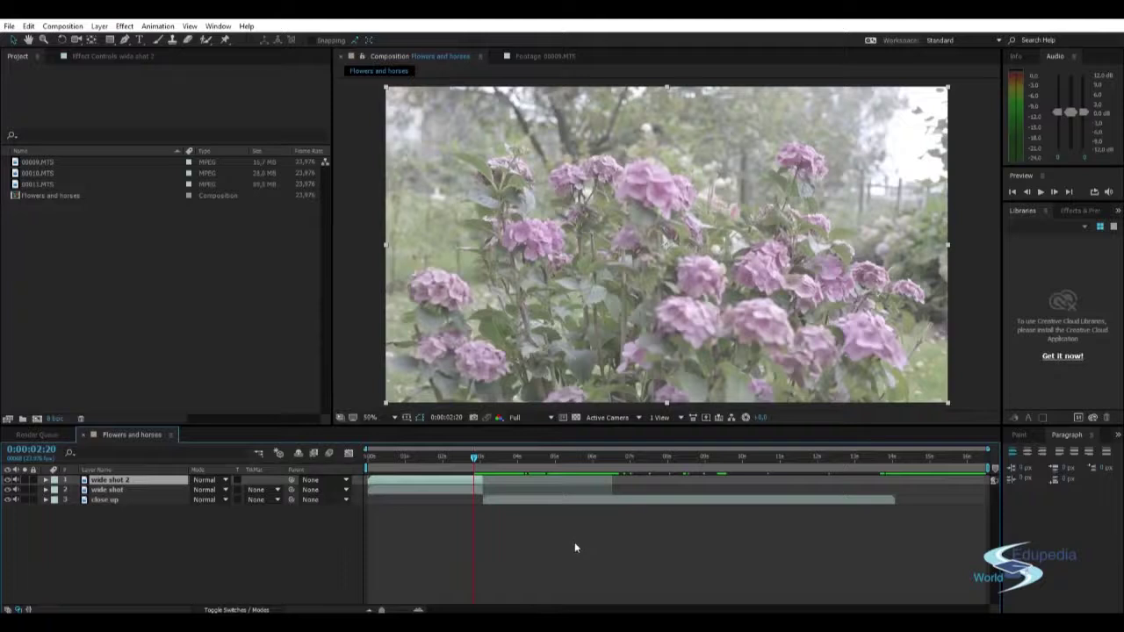
{"action": "key", "text": "ctrl+z"}
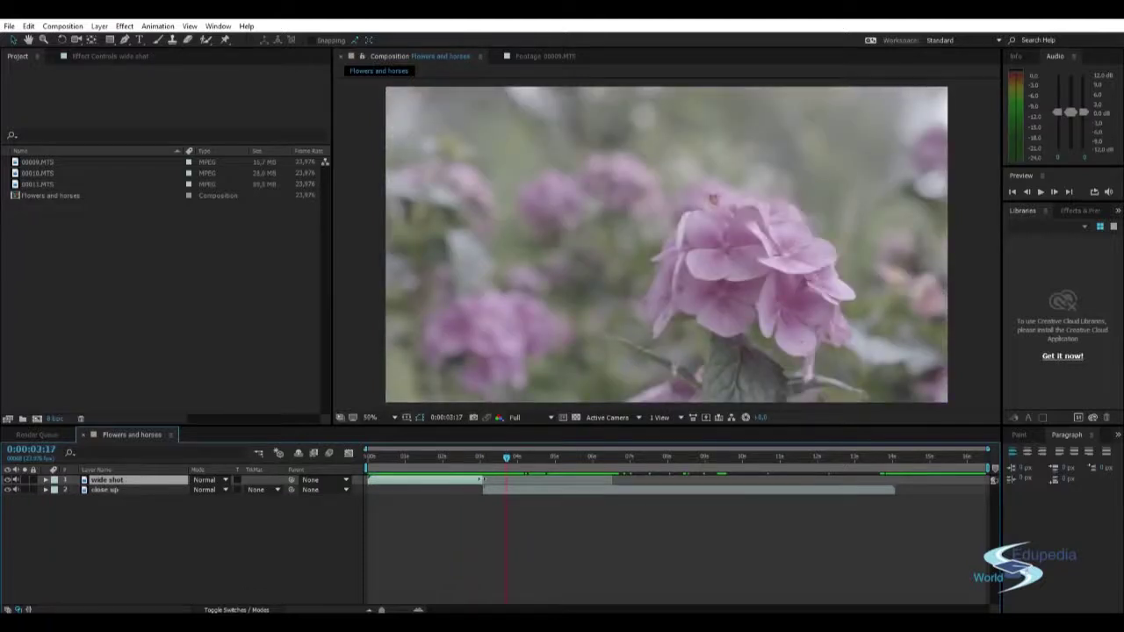
Extend the wide shot layer back to its full clip length and split it at 0:00:03:02.
{"action": "key", "text": "Page_Up"}
{"action": "key", "text": "Page_Up"}
{"action": "key", "text": "Page_Up"}
{"action": "key", "text": "Page_Up"}
{"action": "key", "text": "Page_Up"}
{"action": "key", "text": "Page_Up"}
{"action": "key", "text": "Page_Up"}
{"action": "key", "text": "Page_Up"}
{"action": "key", "text": "Page_Up"}
{"action": "key", "text": "Page_Up"}
{"action": "key", "text": "Page_Up"}
{"action": "key", "text": "Page_Up"}
{"action": "key", "text": "Page_Up"}
{"action": "key", "text": "Page_Up"}
{"action": "key", "text": "Page_Up"}
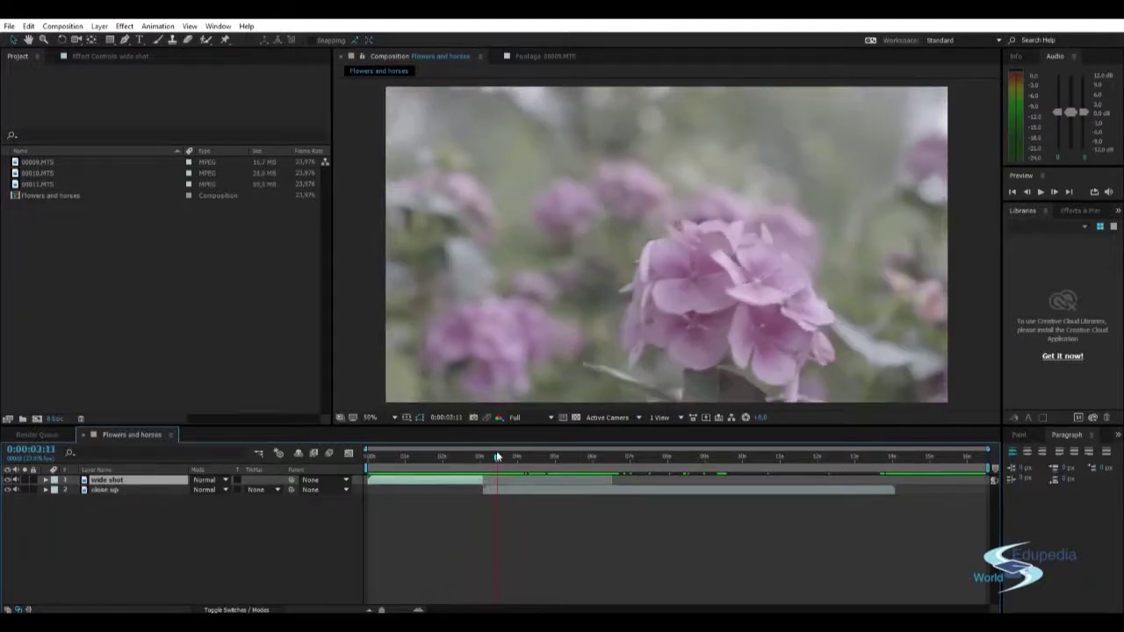
{"action": "left_click_drag", "start_coordinate": [484, 481], "coordinate": [613, 479]}
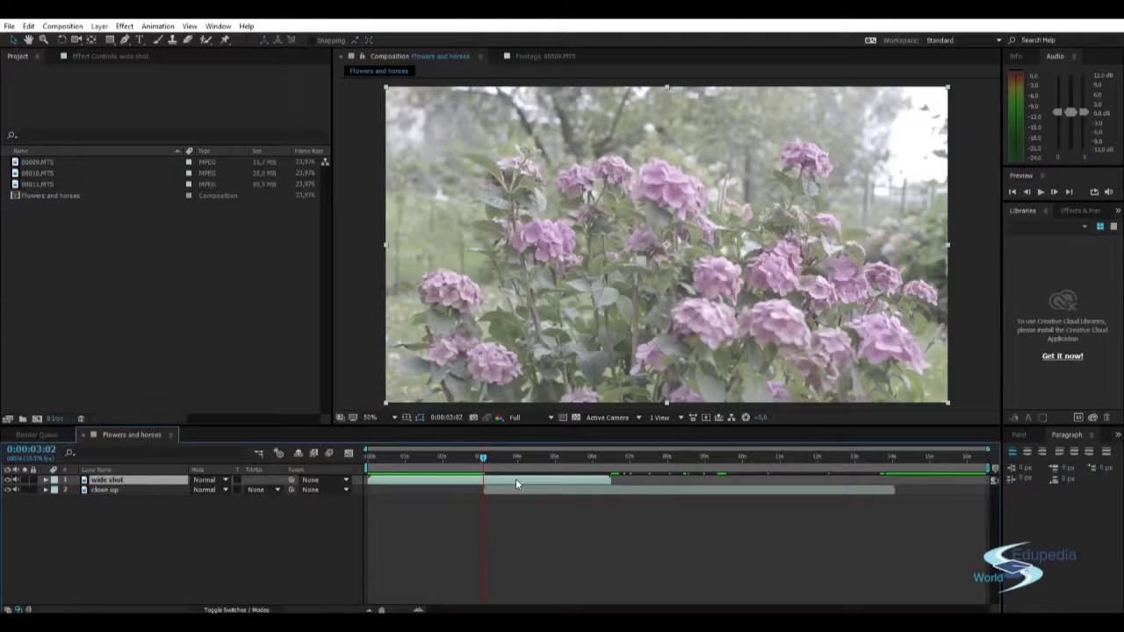
{"action": "key", "text": "ctrl+shift+d"}
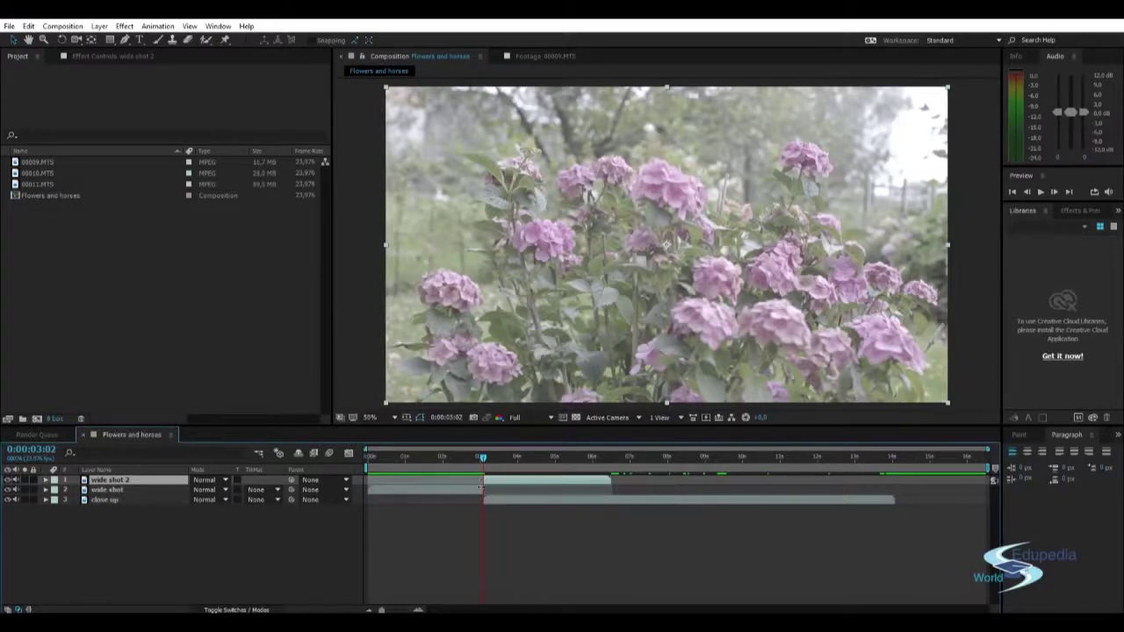
Slide the split-off wide shot 2 layer to start at about 0:00:05:22, and preview the sequence.
{"action": "left_click_drag", "start_coordinate": [484, 456], "coordinate": [601, 479]}
{"action": "left_click_drag", "start_coordinate": [470, 462], "coordinate": [418, 461]}
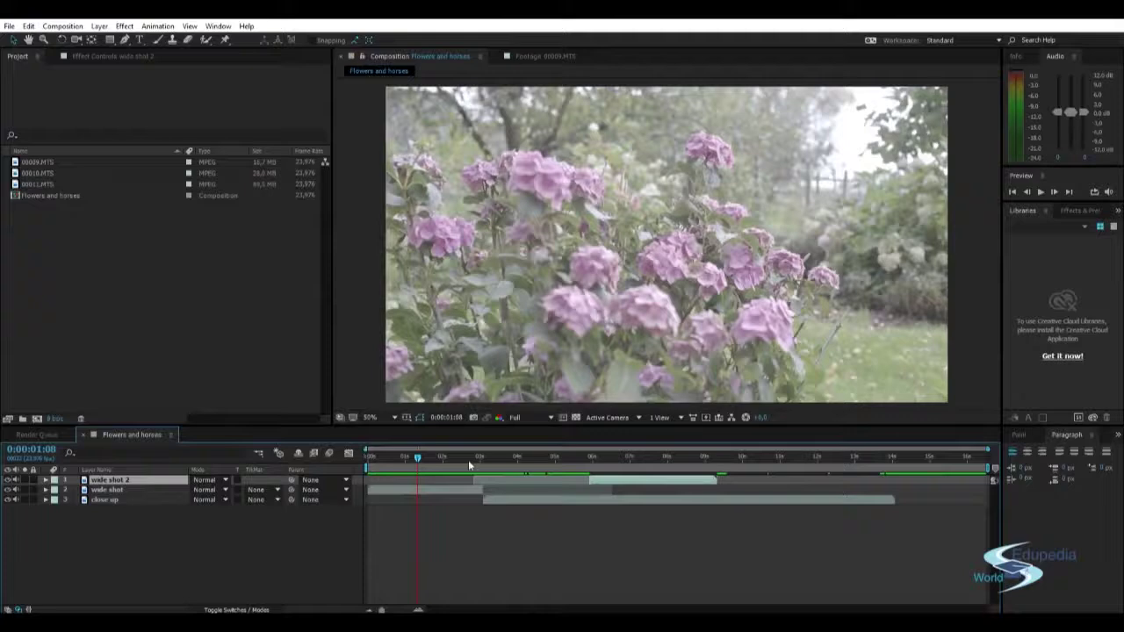
{"action": "key", "text": "space"}
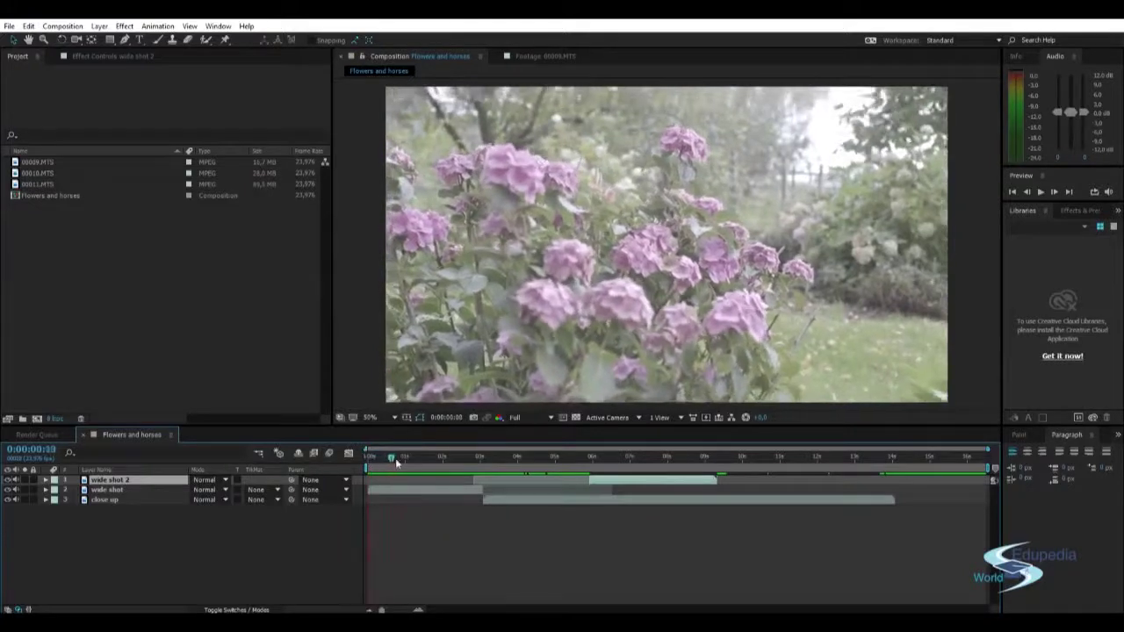
{"action": "left_click_drag", "start_coordinate": [451, 466], "coordinate": [595, 461]}
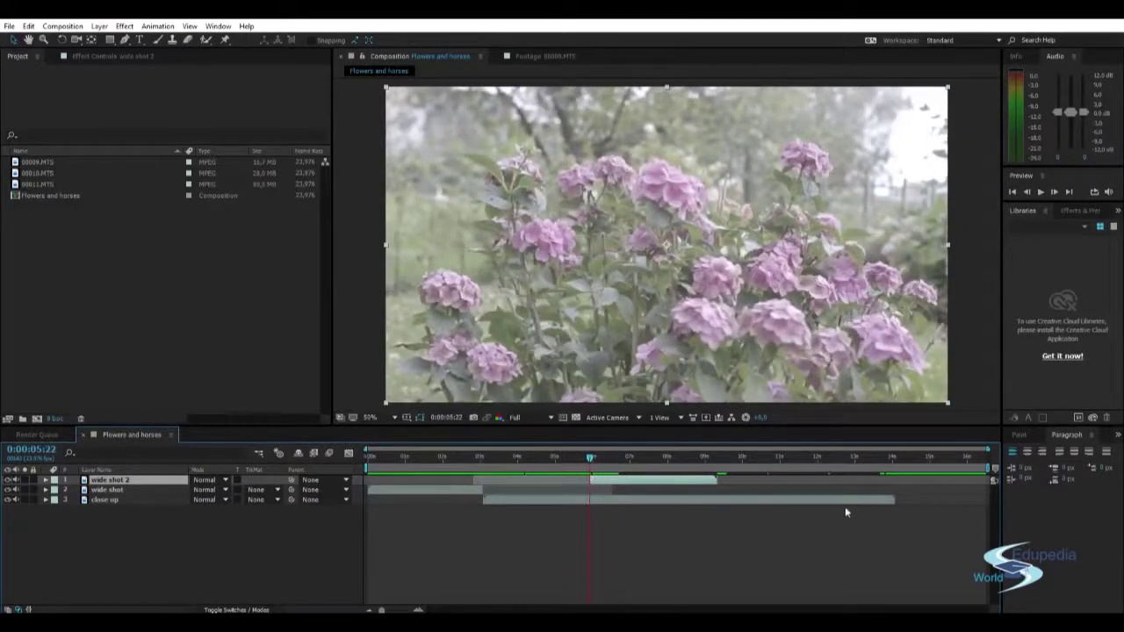
Trim the end of the close up layer to 0:00:05:22, where wide shot 2 starts.
{"action": "left_click_drag", "start_coordinate": [896, 499], "coordinate": [592, 499]}
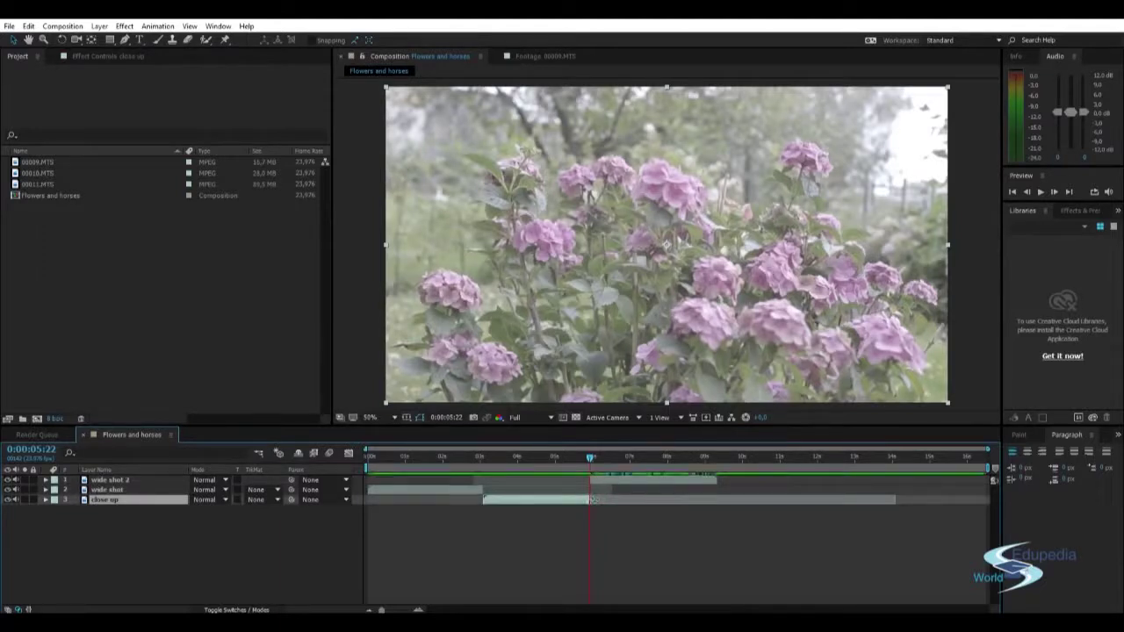
{"action": "left_click", "coordinate": [626, 533]}
{"action": "left_click_drag", "start_coordinate": [590, 459], "coordinate": [414, 456]}
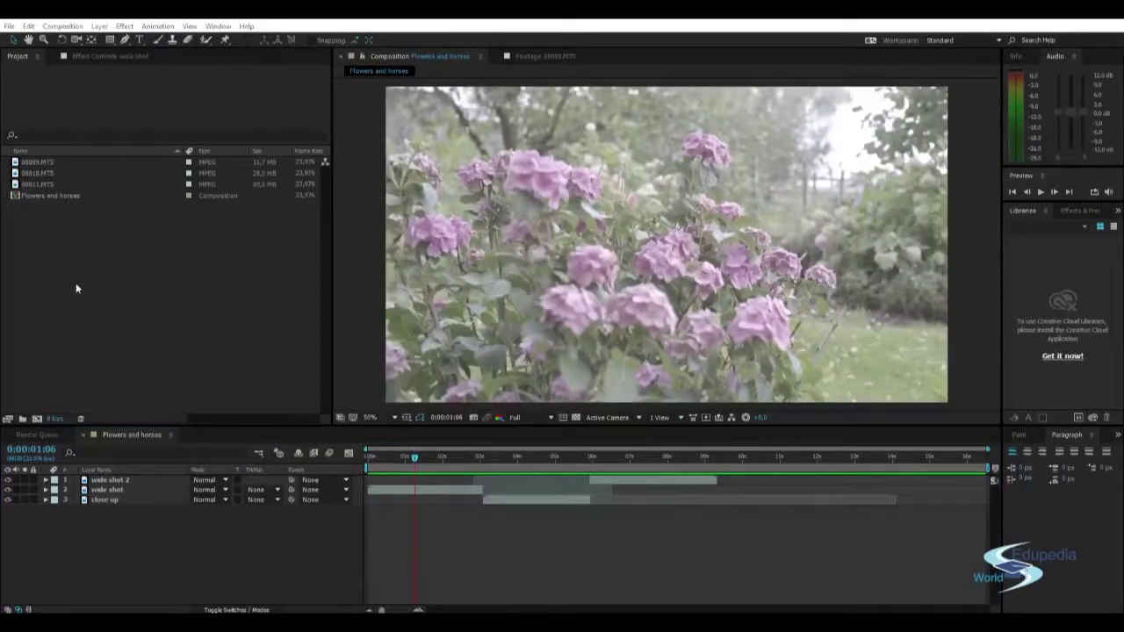
End the work area at the end of wide shot 2 and preview the flower sequence from the start.
{"action": "left_click_drag", "start_coordinate": [384, 458], "coordinate": [360, 454]}
{"action": "key", "text": "n"}
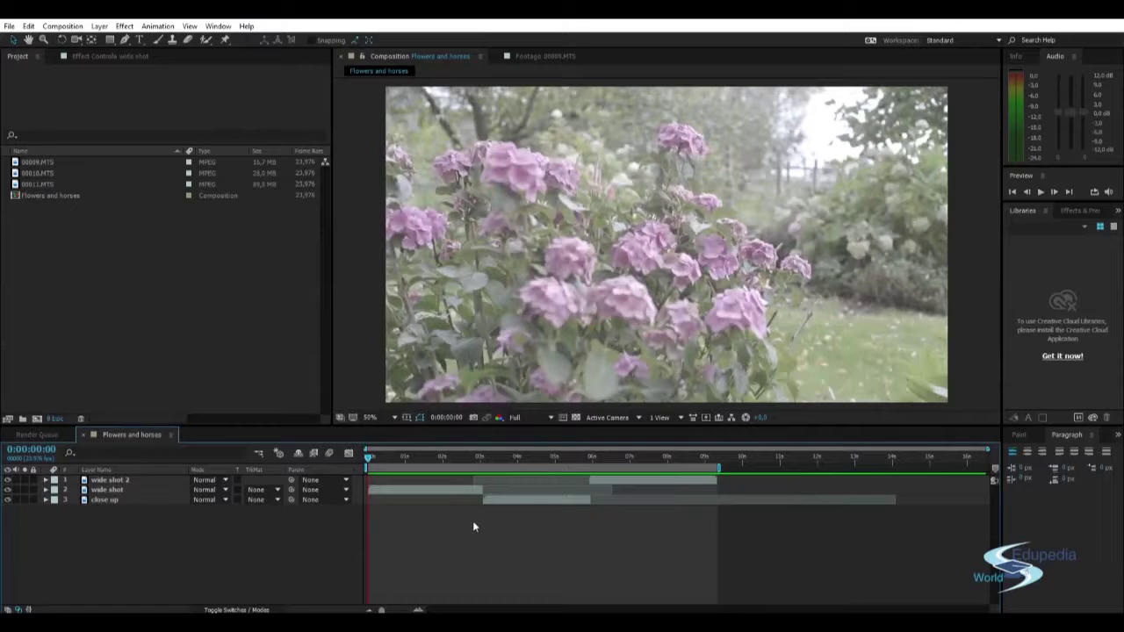
{"action": "key", "text": "space"}
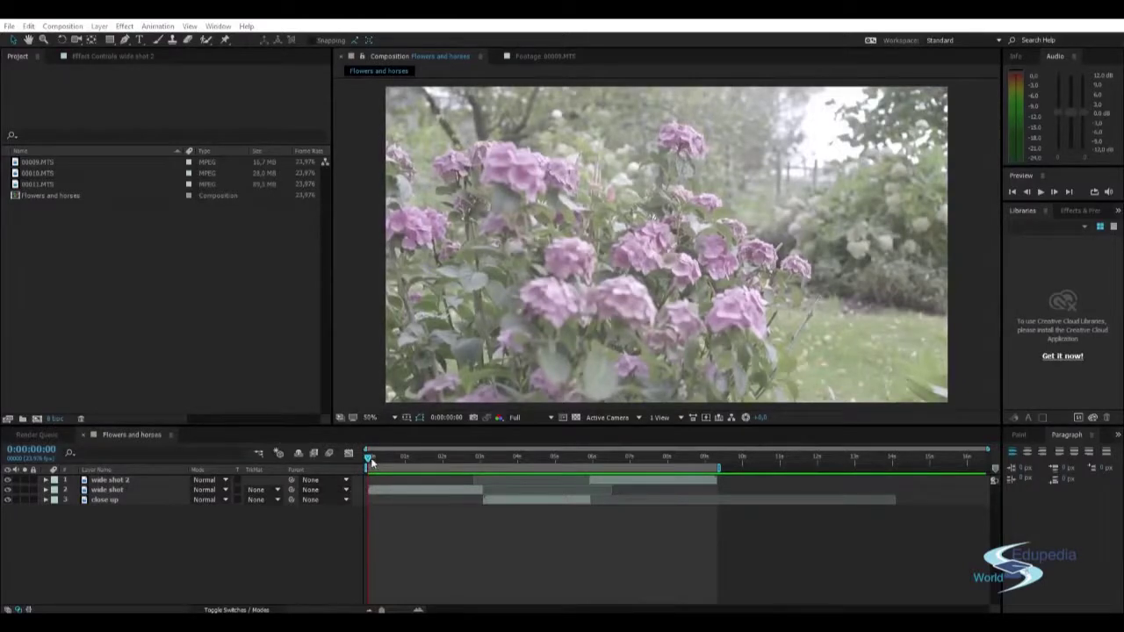
{"action": "left_click_drag", "start_coordinate": [369, 458], "coordinate": [420, 467]}
{"action": "left_click", "coordinate": [431, 491]}
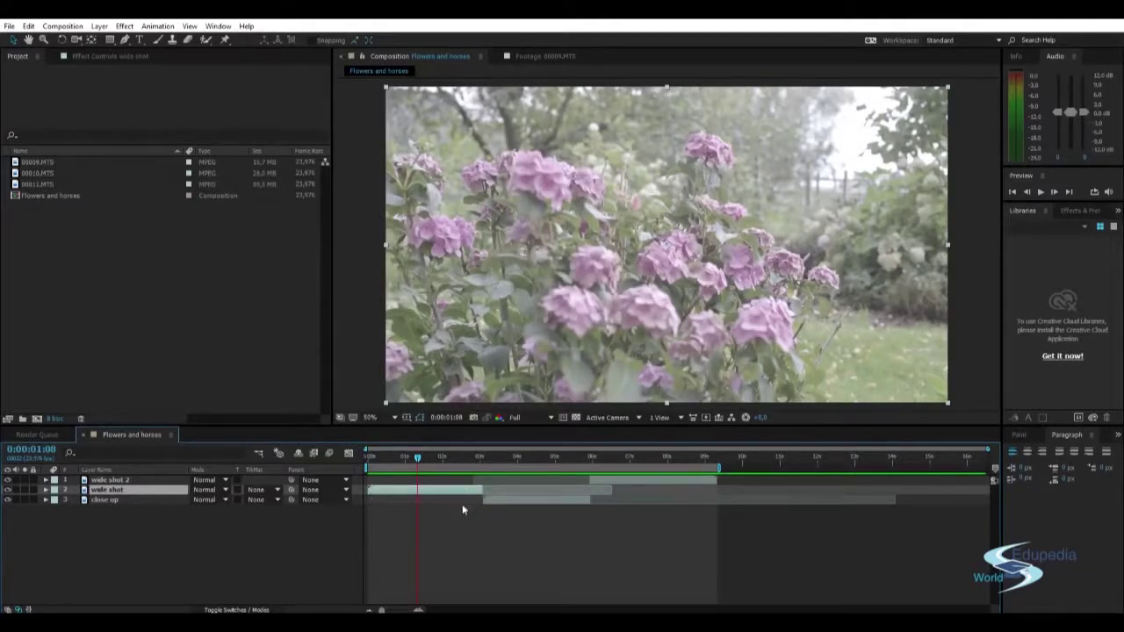
{"action": "left_click_drag", "start_coordinate": [419, 460], "coordinate": [682, 456]}
Open the 00011.MTS footage and create a new composition from it.
{"action": "left_click", "coordinate": [38, 185]}
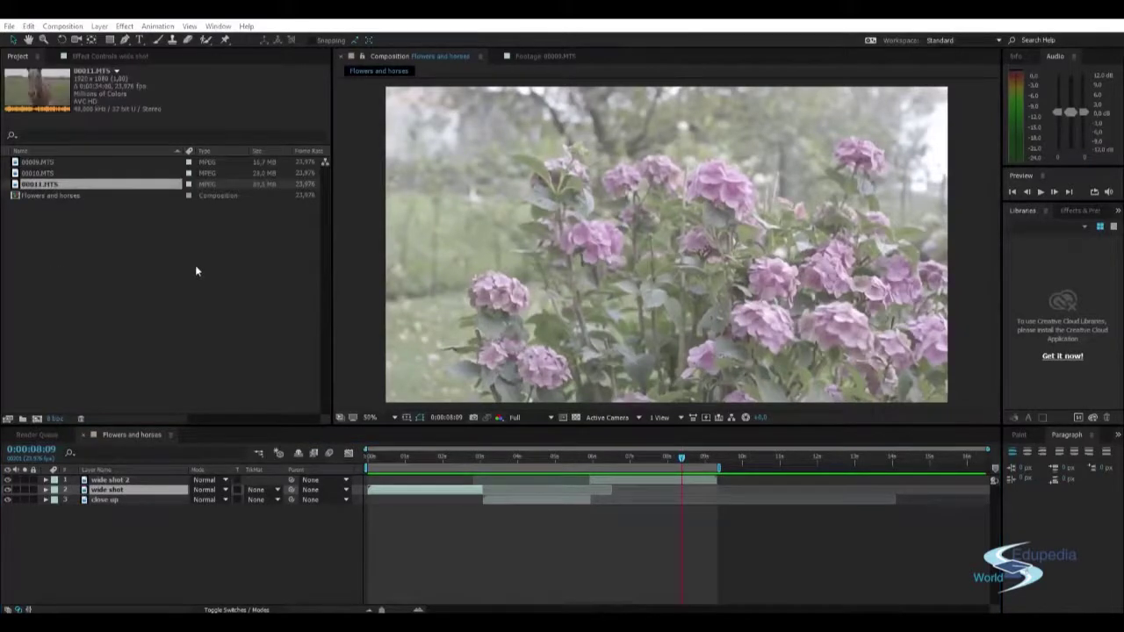
{"action": "left_click", "coordinate": [44, 186]}
{"action": "double_click", "coordinate": [42, 186]}
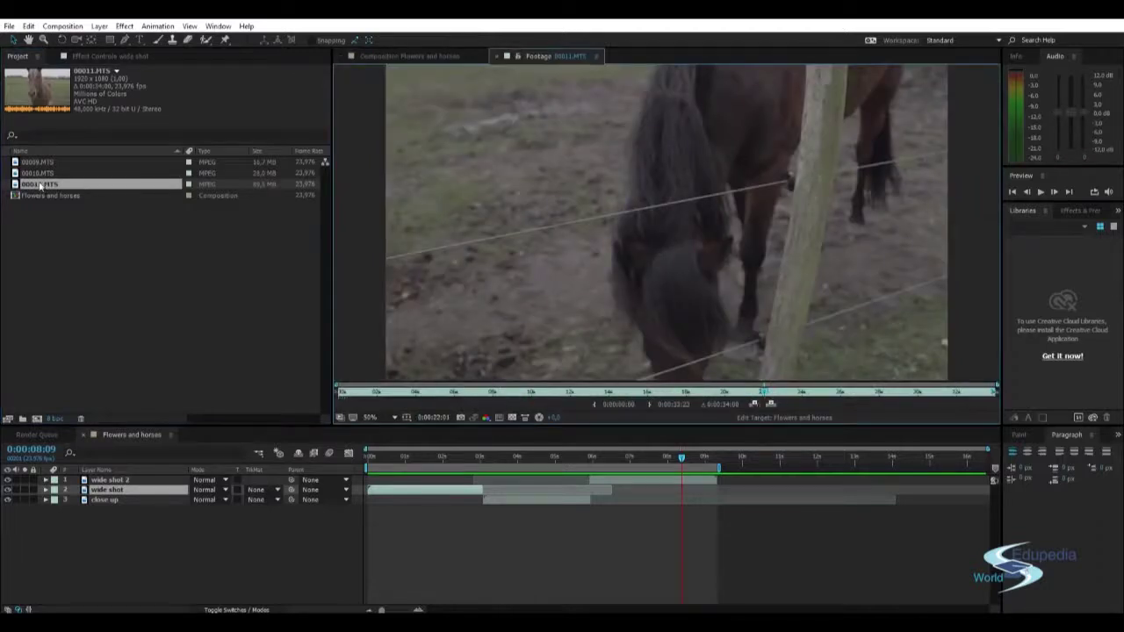
{"action": "left_click_drag", "start_coordinate": [37, 187], "coordinate": [39, 424]}
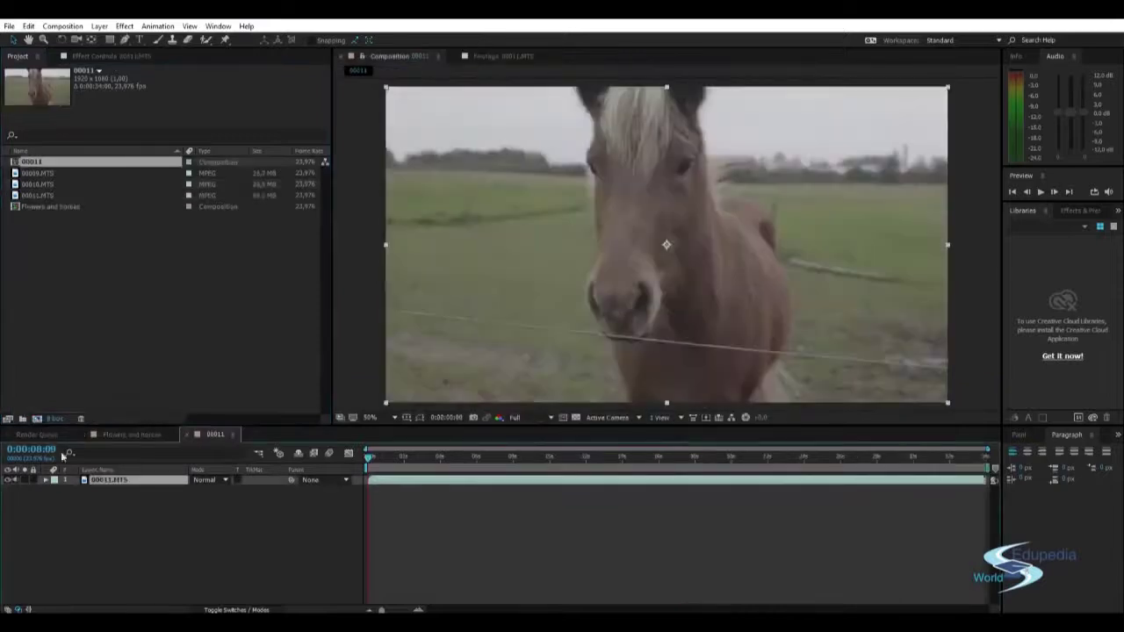
Preview the horse clip from the beginning and mute the layer's audio.
{"action": "mouse_move", "coordinate": [372, 464]}
{"action": "left_mouse_down"}
{"action": "mouse_move", "coordinate": [445, 464]}
{"action": "mouse_move", "coordinate": [367, 460]}
{"action": "left_mouse_up"}
{"action": "key", "text": "space"}
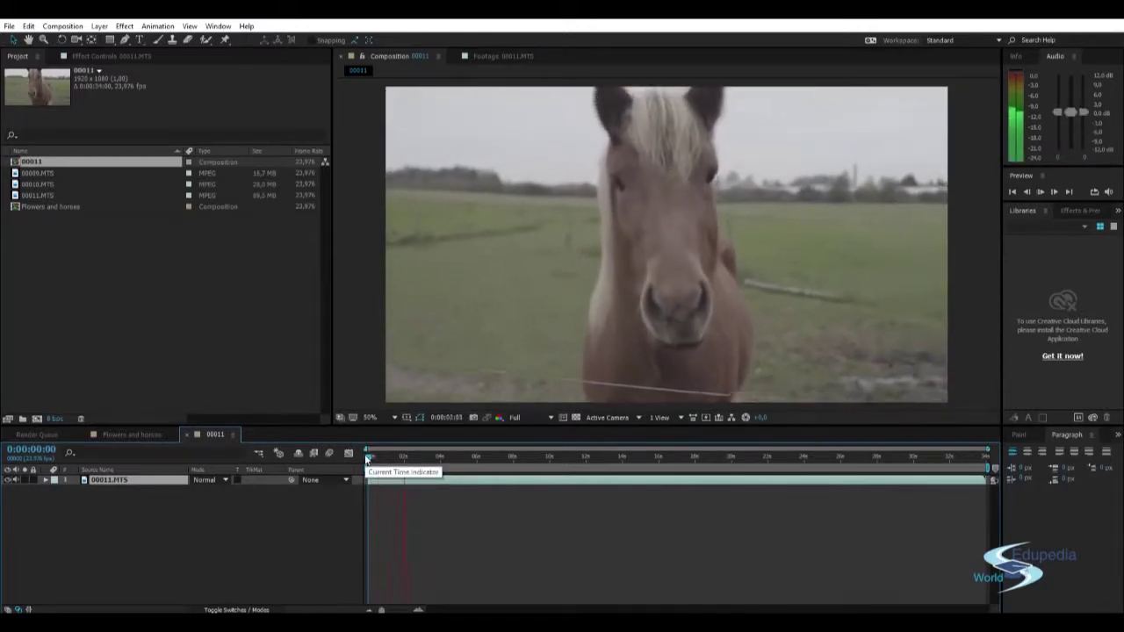
{"action": "left_click_drag", "start_coordinate": [368, 459], "coordinate": [383, 462]}
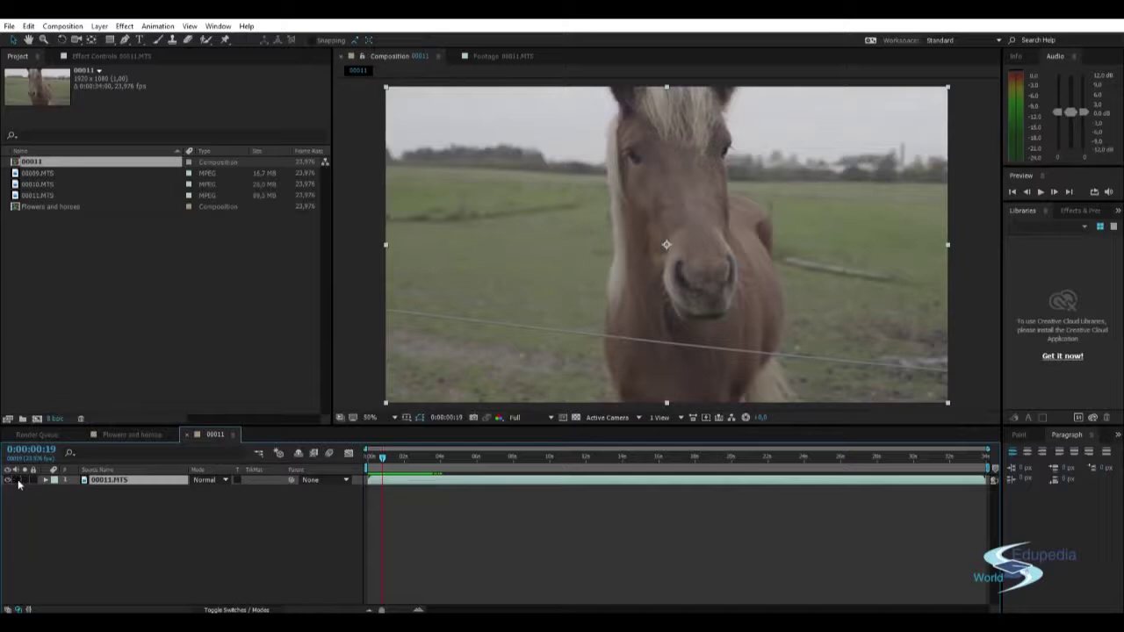
{"action": "key", "text": "space"}
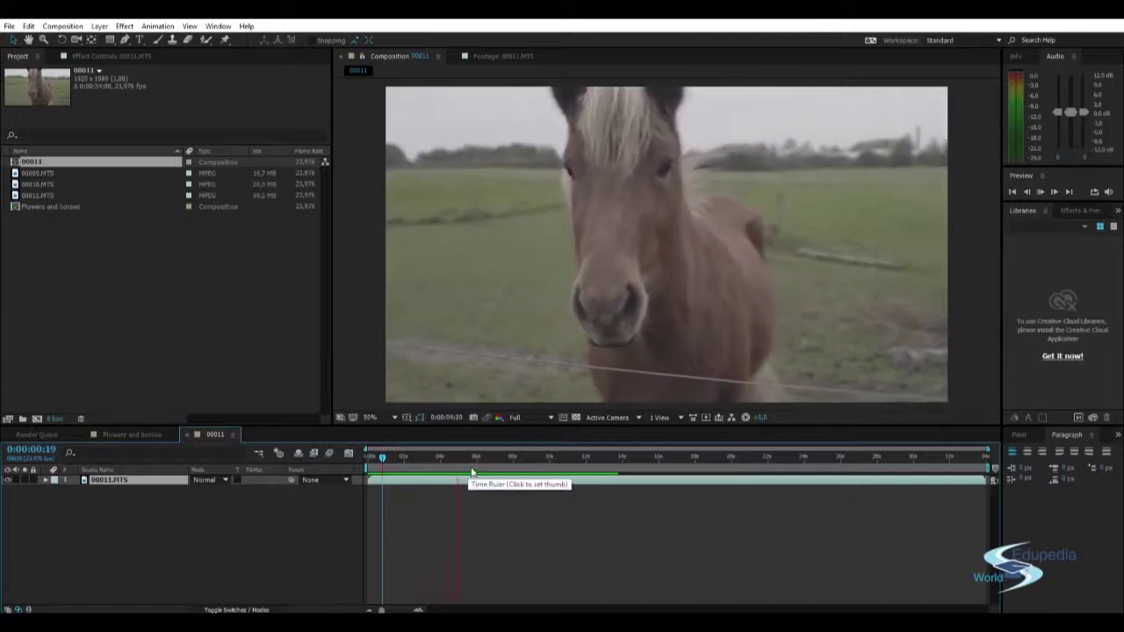
Split the 00011.MTS layer at 0:00:06:00.
{"action": "left_click", "coordinate": [477, 457]}
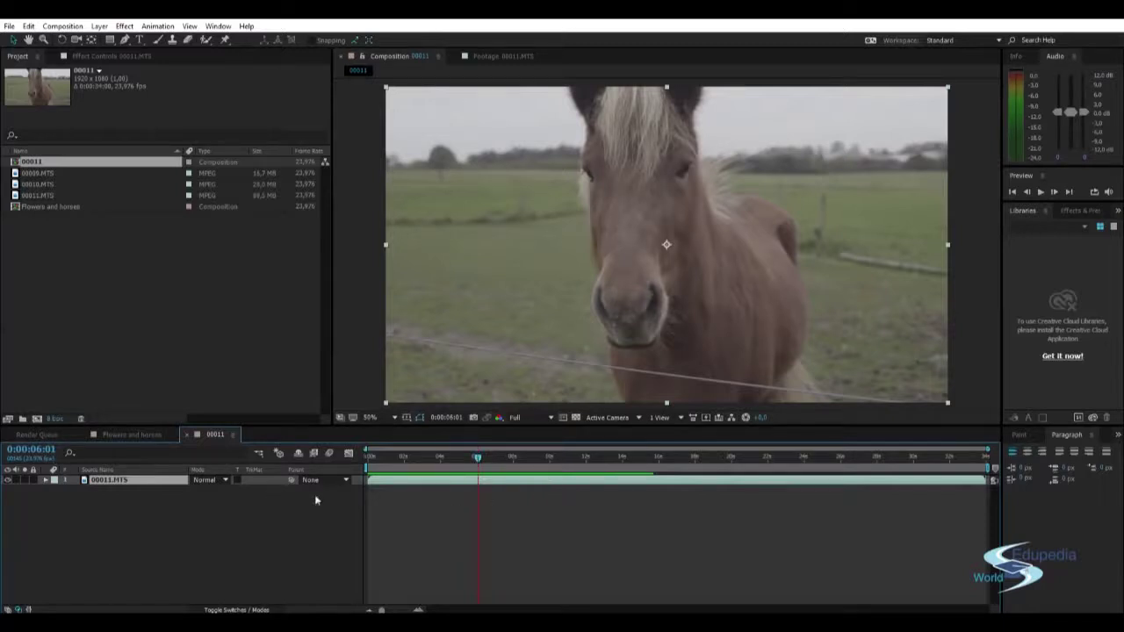
{"action": "left_click", "coordinate": [51, 450]}
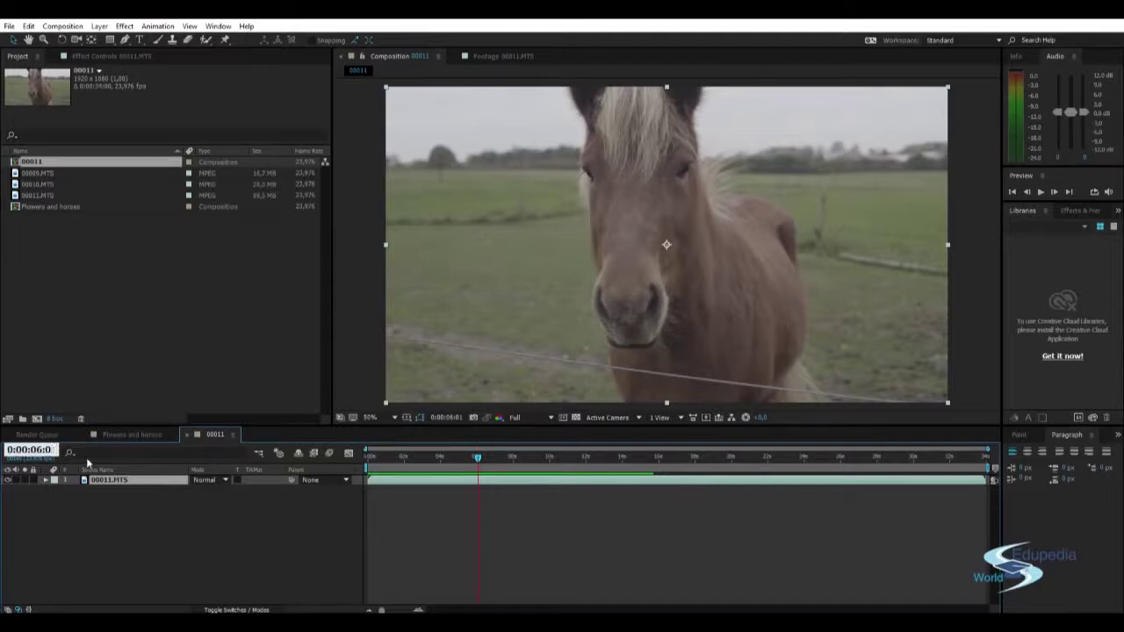
{"action": "key", "text": "Return"}
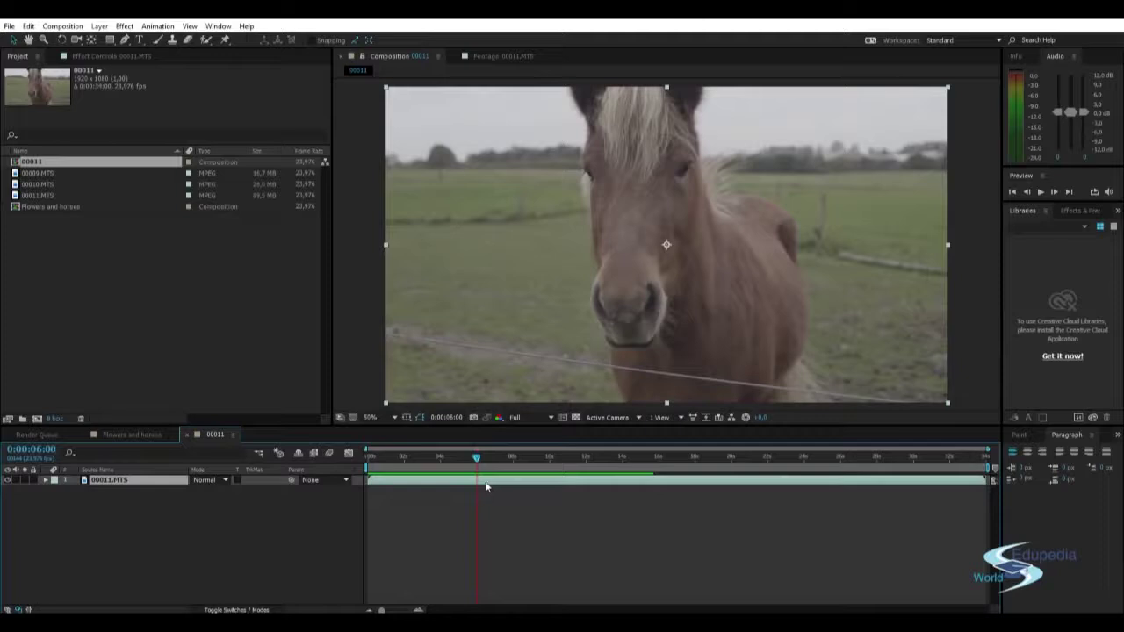
{"action": "key", "text": "ctrl+shift+d"}
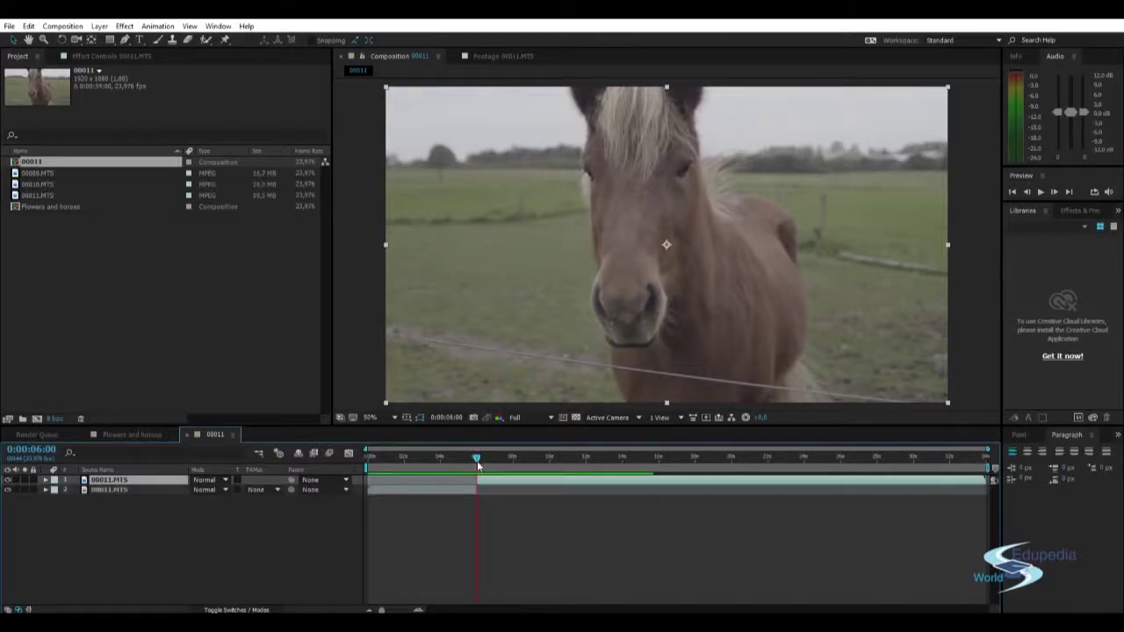
Split the second part of the horse clip at 0:00:18:10 and delete the middle segment.
{"action": "left_click_drag", "start_coordinate": [476, 457], "coordinate": [709, 477]}
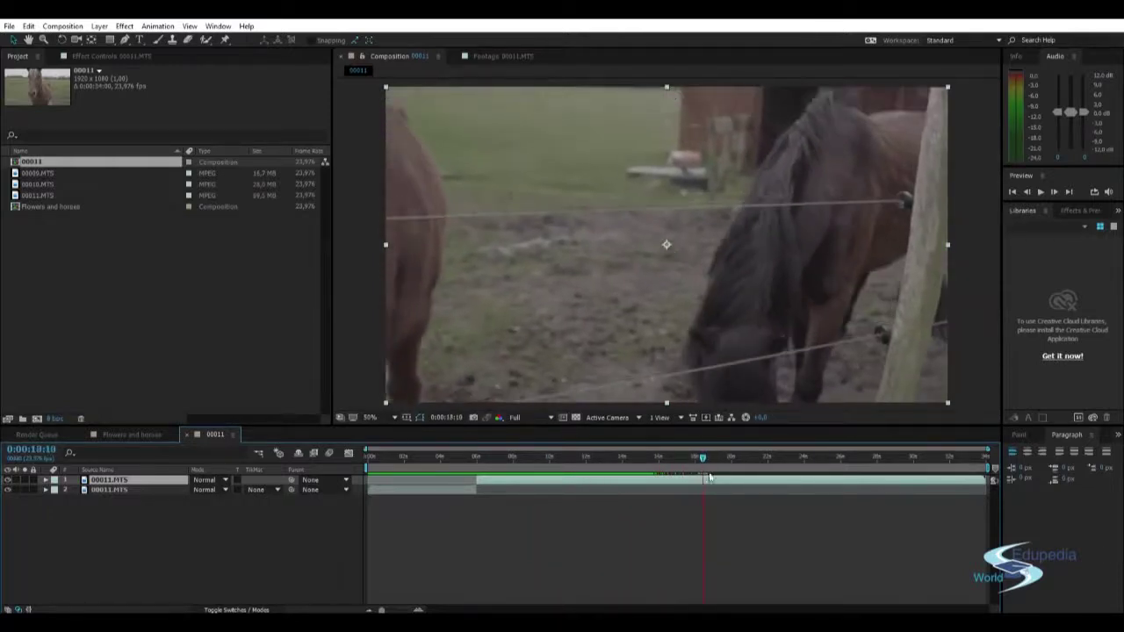
{"action": "key", "text": "ctrl+shift+d"}
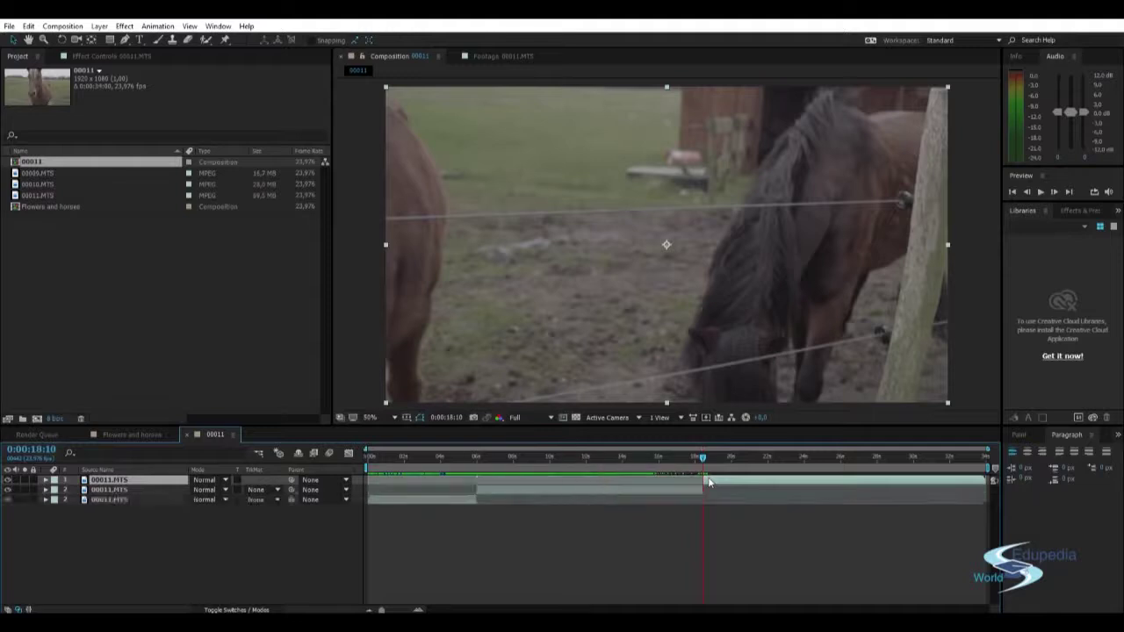
{"action": "left_click", "coordinate": [640, 493]}
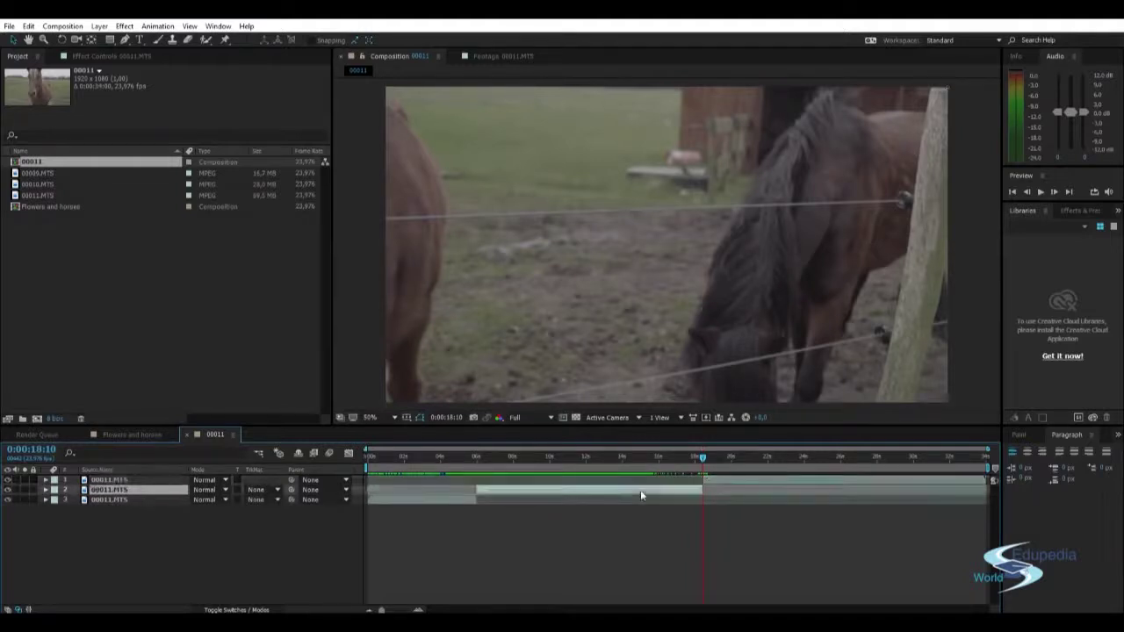
{"action": "left_click_drag", "start_coordinate": [700, 463], "coordinate": [622, 479]}
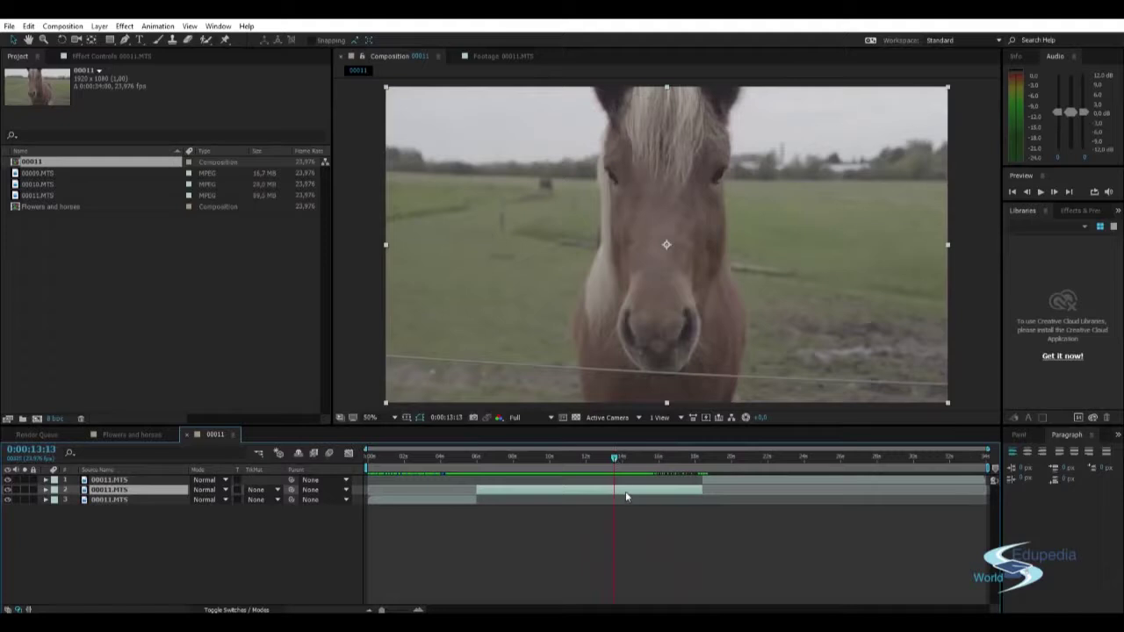
{"action": "key", "text": "Delete"}
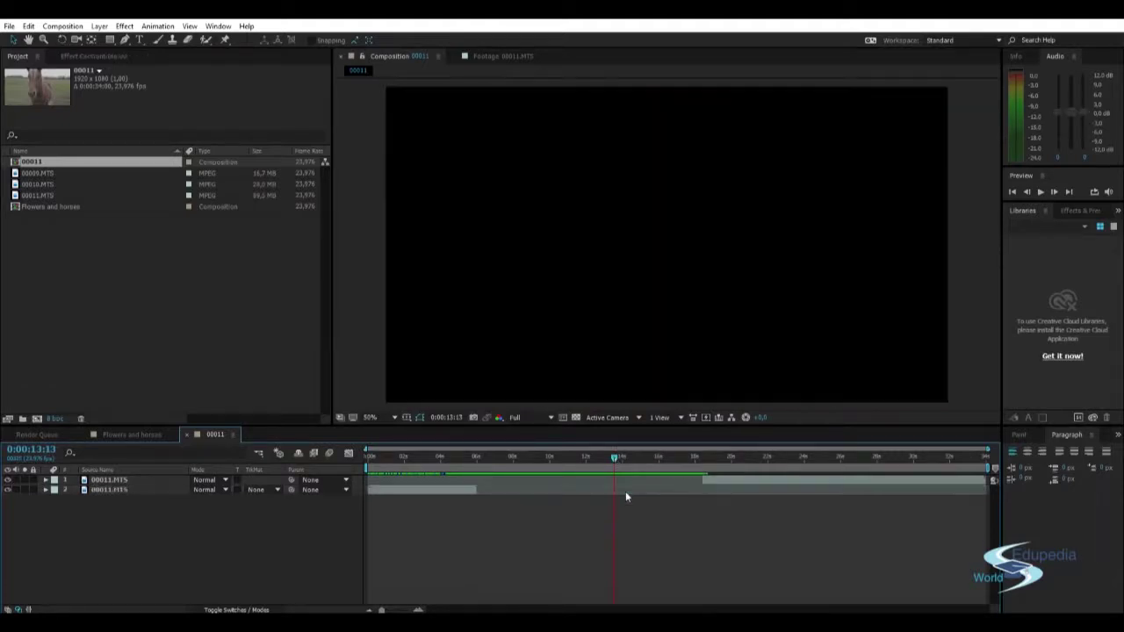
Slide the last horse segment to start at 0:00:06:00 and split it at 0:00:12:01.
{"action": "left_click_drag", "start_coordinate": [732, 478], "coordinate": [462, 457]}
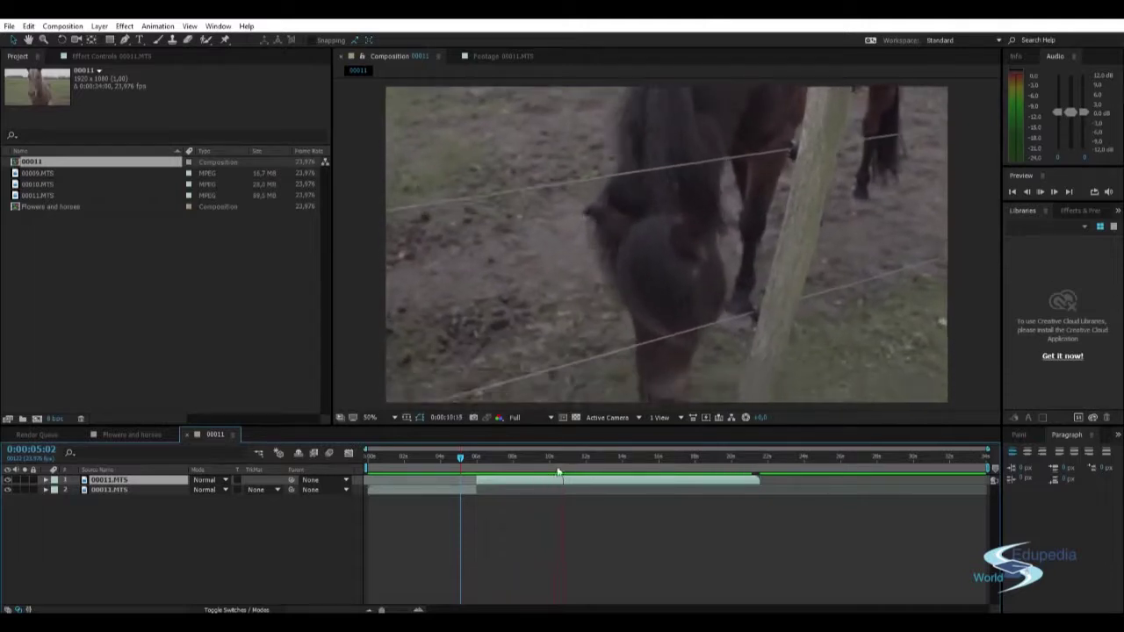
{"action": "left_click", "coordinate": [585, 458]}
{"action": "key", "text": "space"}
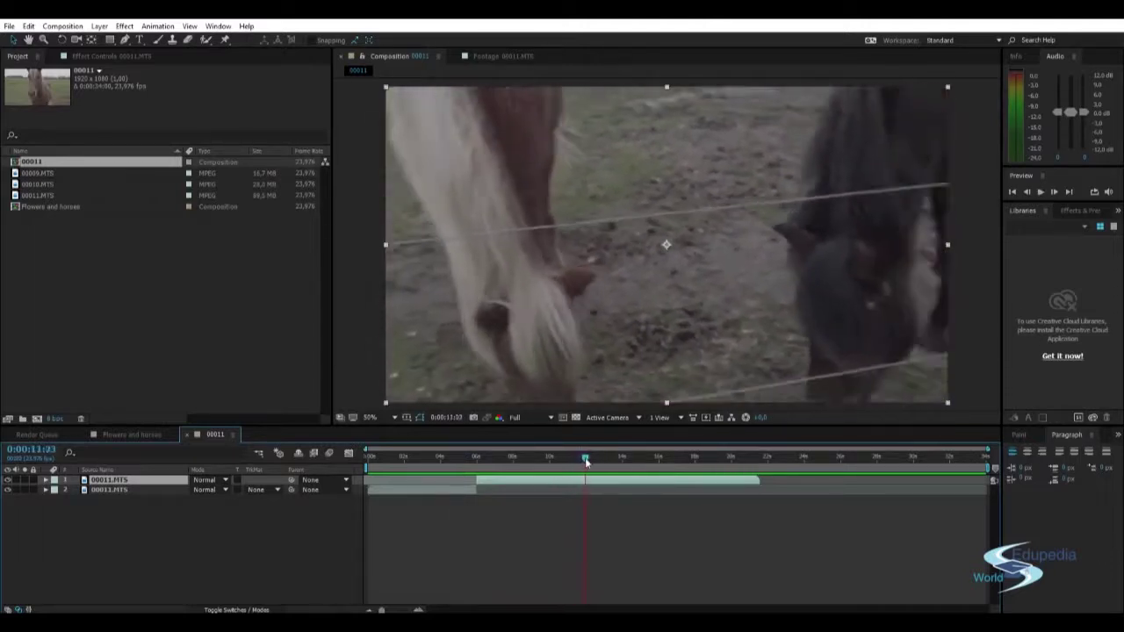
{"action": "key", "text": "ctrl+shift+d"}
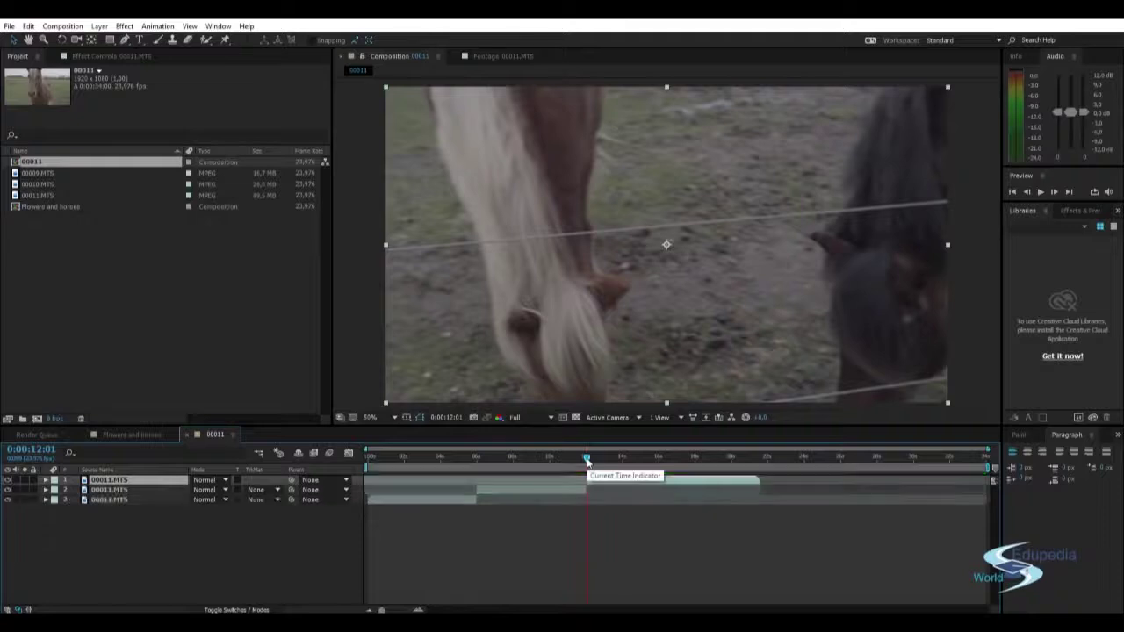
Slide and retrim the split-off third segment to run from about 0:00:12:01 to 0:00:18:00, deleting the remainder.
{"action": "left_click_drag", "start_coordinate": [586, 458], "coordinate": [855, 492]}
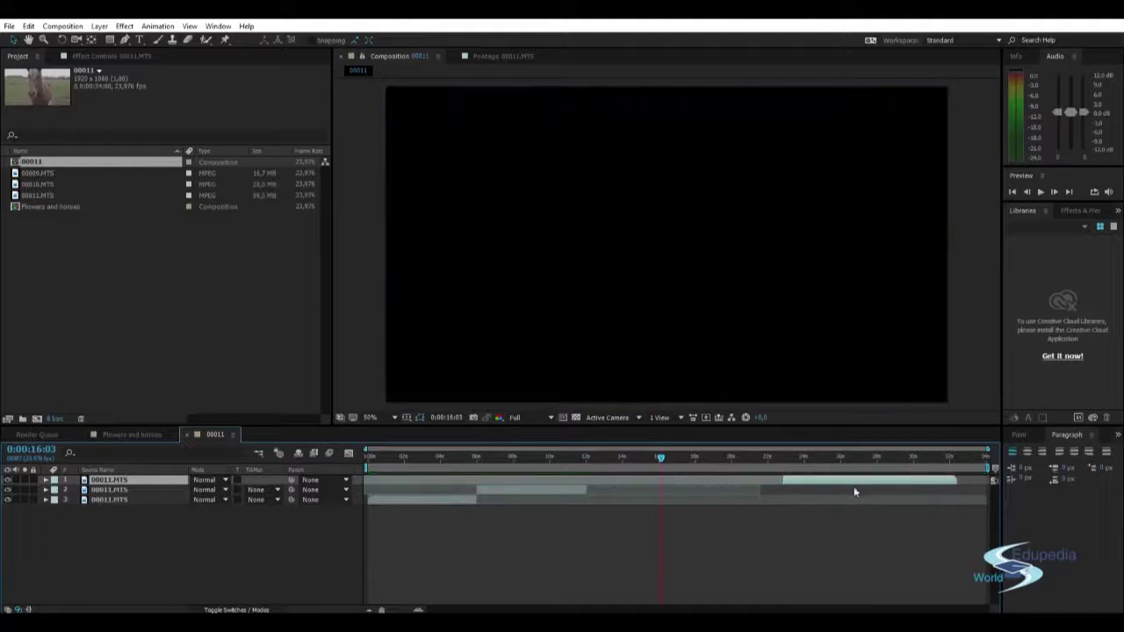
{"action": "left_click_drag", "start_coordinate": [785, 481], "coordinate": [694, 450]}
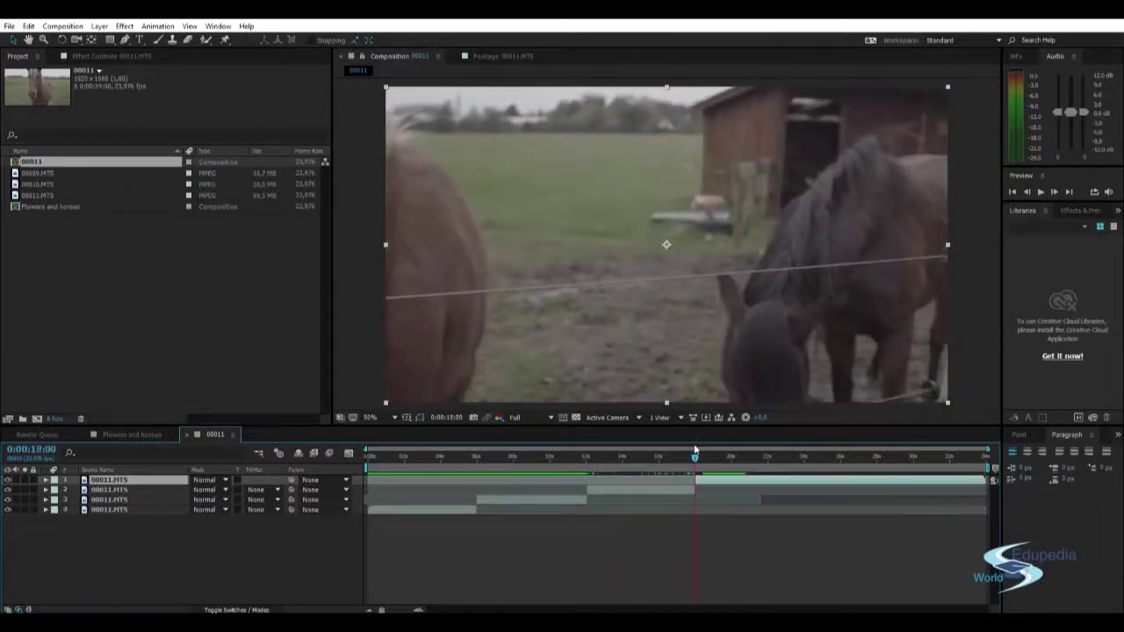
{"action": "key", "text": "alt+bracketright"}
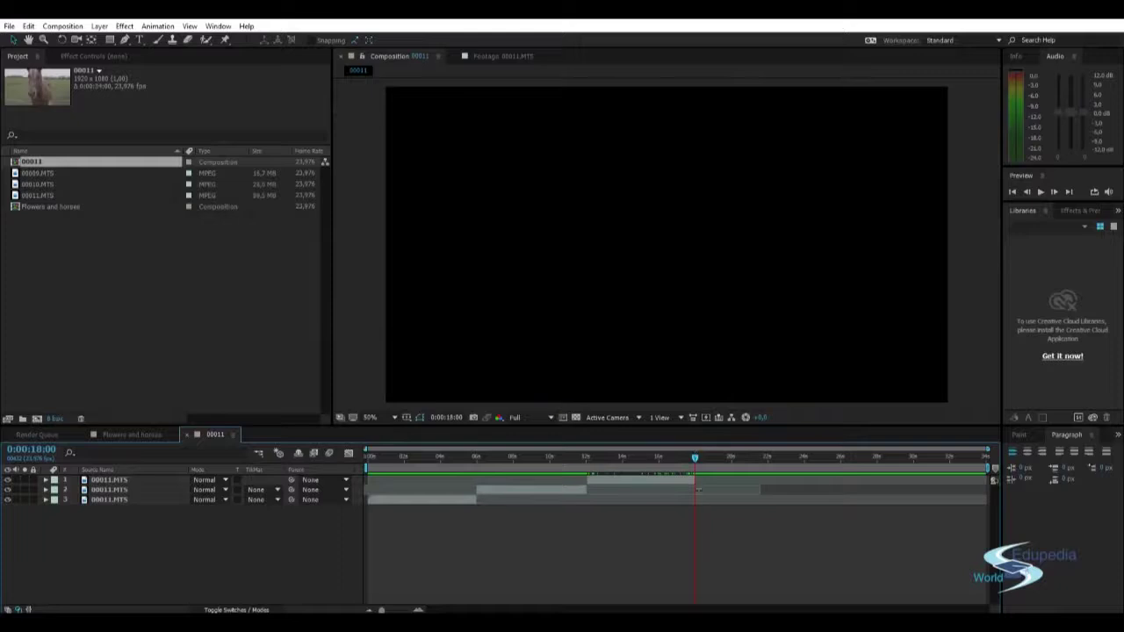
End the work area at about 0:00:18:00 and preview the horse segments from 0:00:10:01.
{"action": "left_click_drag", "start_coordinate": [694, 458], "coordinate": [551, 458]}
{"action": "key", "text": "space"}
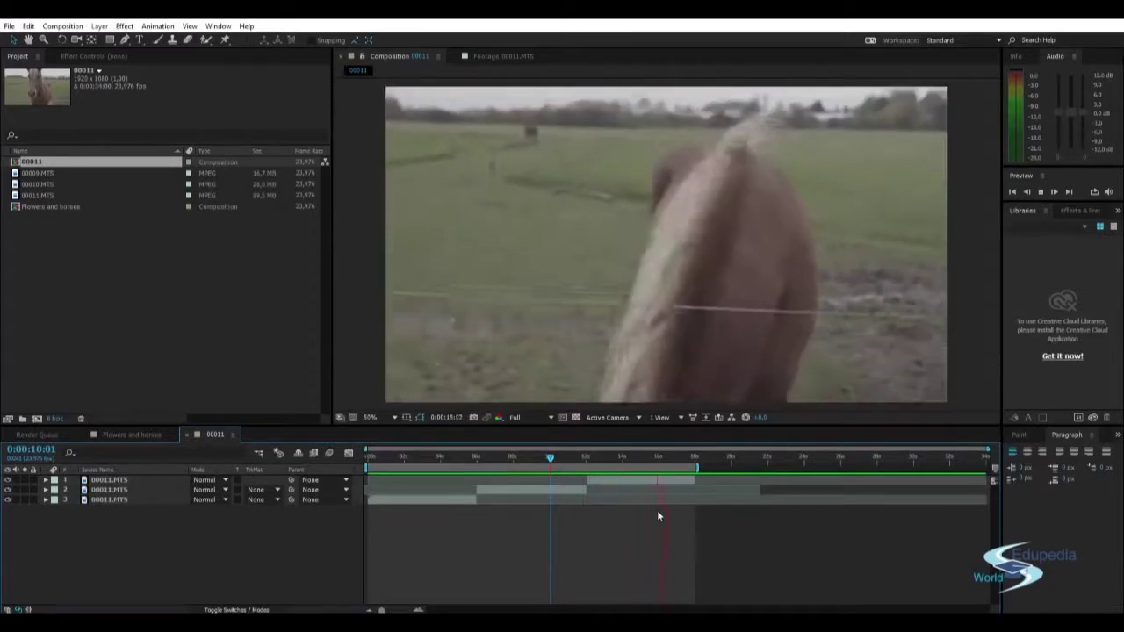
{"action": "mouse_move", "coordinate": [652, 459]}
{"action": "left_mouse_down"}
{"action": "mouse_move", "coordinate": [690, 459]}
{"action": "mouse_move", "coordinate": [664, 456]}
{"action": "left_mouse_up"}
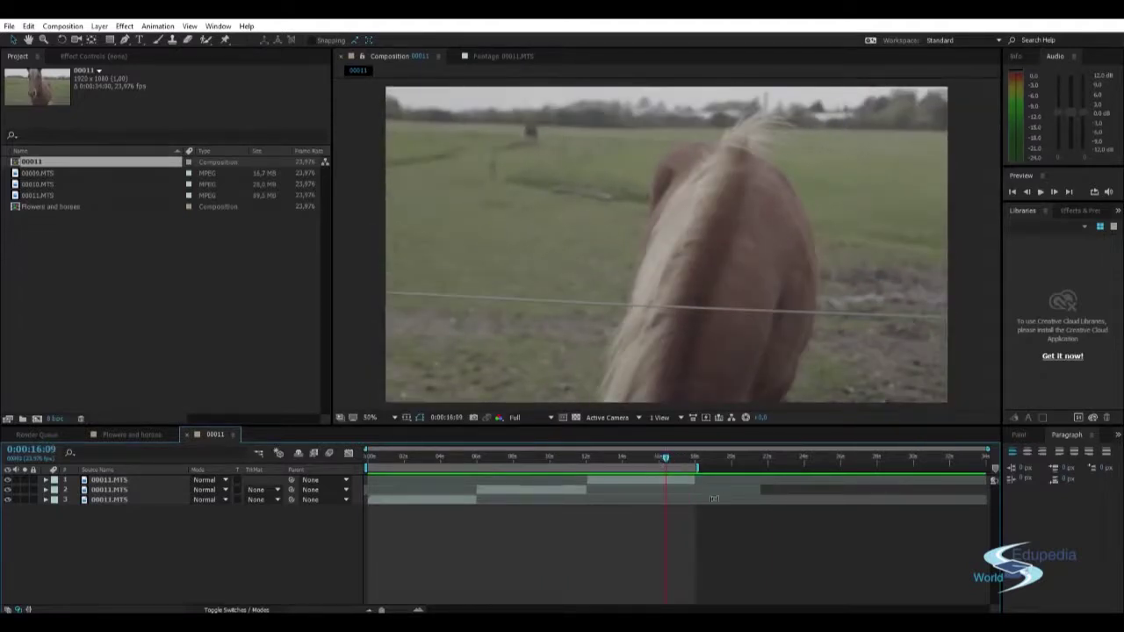
{"action": "right_click", "coordinate": [287, 533]}
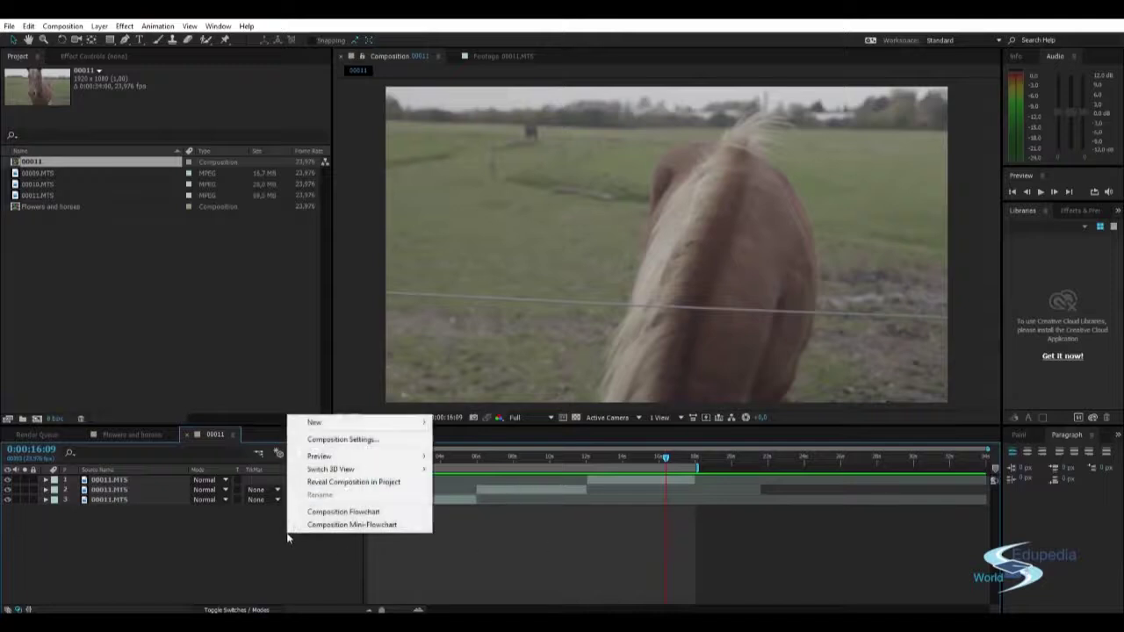
{"action": "left_click", "coordinate": [367, 439]}
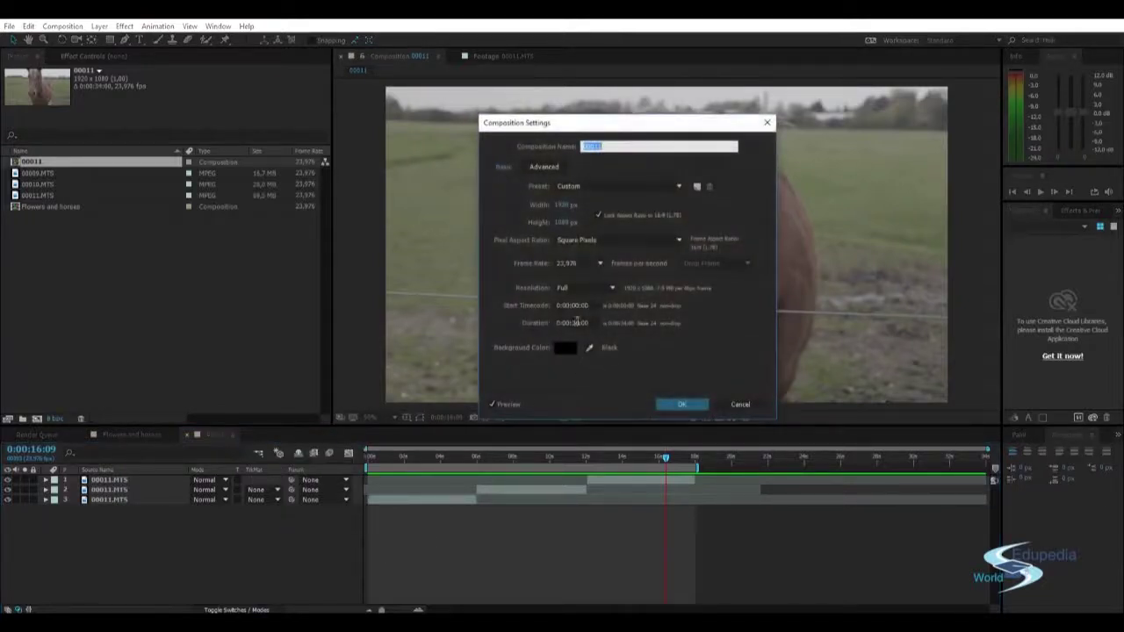
{"action": "left_click", "coordinate": [581, 324]}
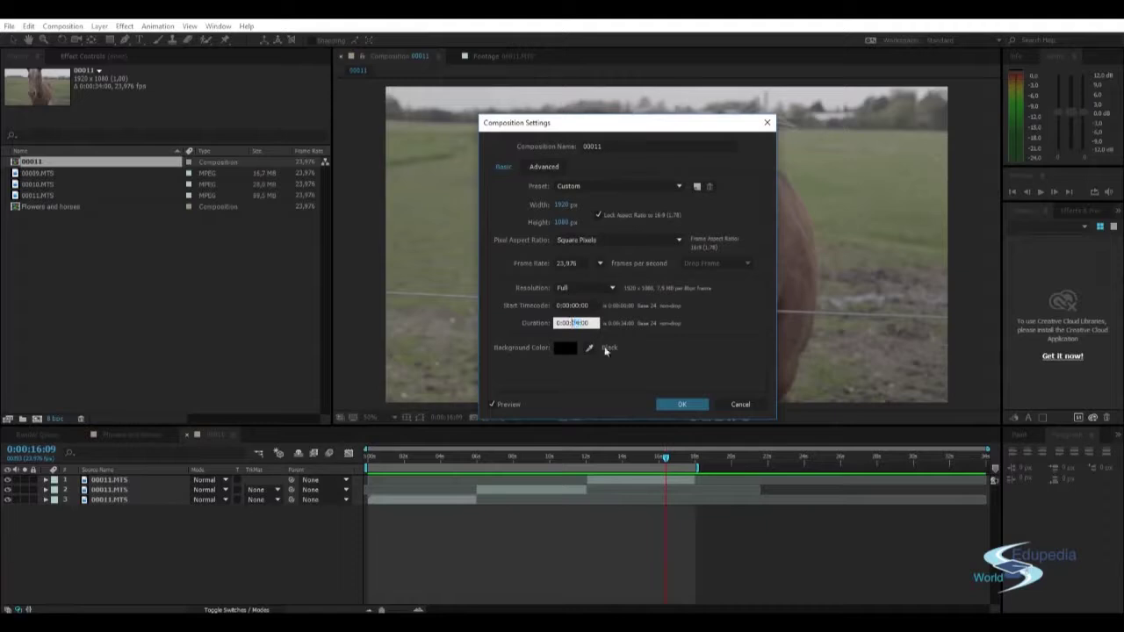
{"action": "left_click", "coordinate": [740, 405]}
{"action": "left_click_drag", "start_coordinate": [668, 456], "coordinate": [619, 460]}
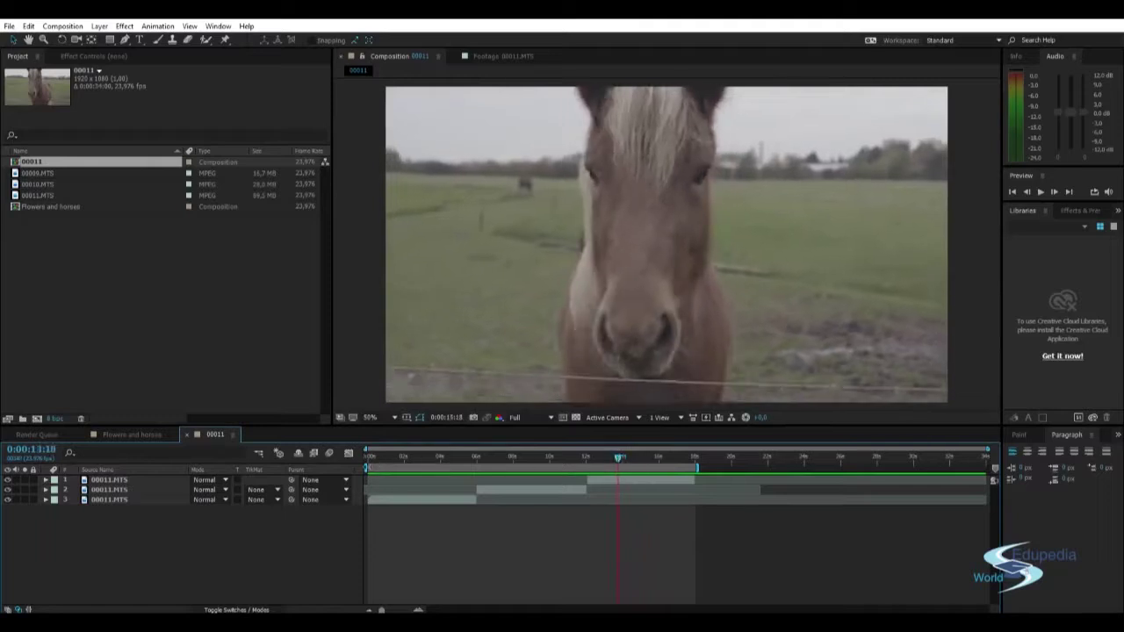
{"action": "right_click", "coordinate": [380, 466]}
{"action": "left_click", "coordinate": [382, 531]}
{"action": "left_click", "coordinate": [700, 472]}
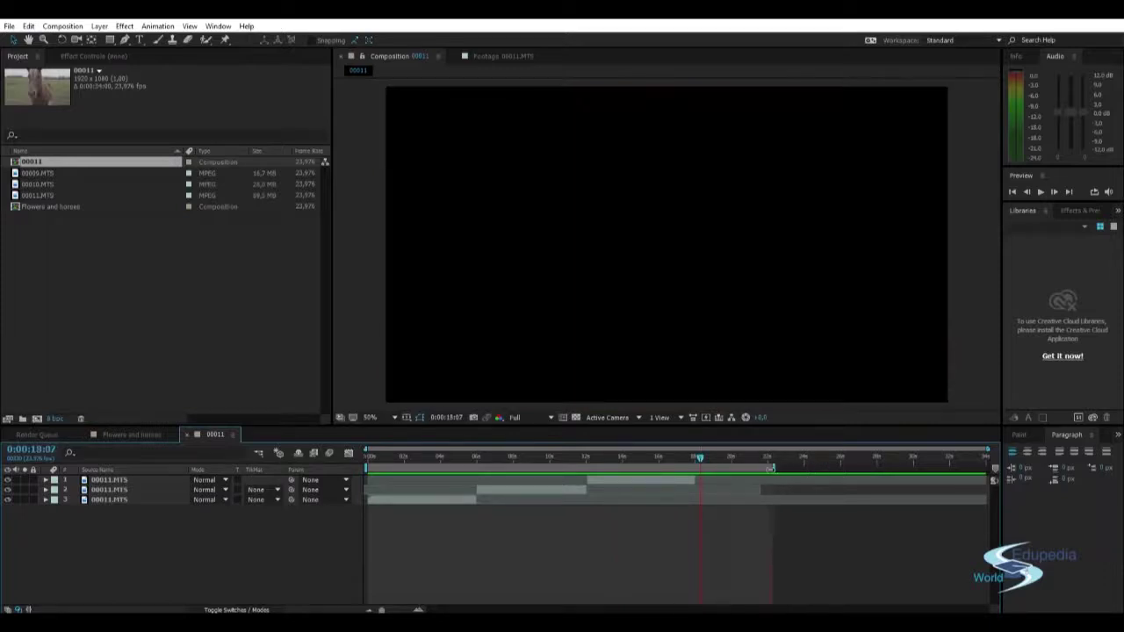
{"action": "left_click_drag", "start_coordinate": [701, 458], "coordinate": [625, 446]}
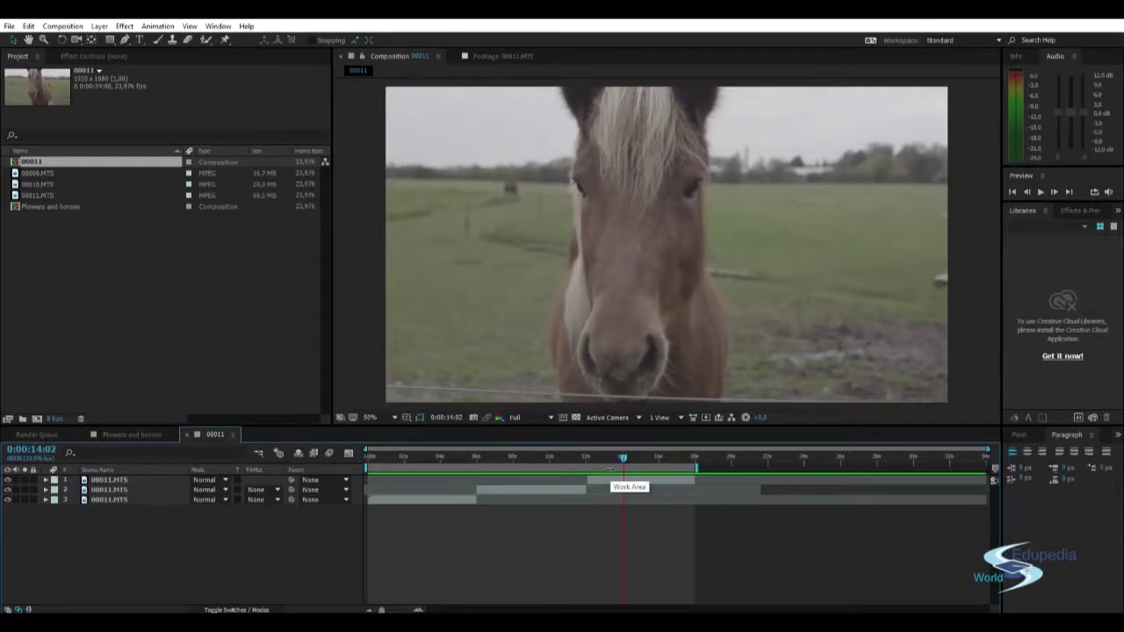
Trim composition 00011 to its work area and scrub back to about 0:00:08:07.
{"action": "right_click", "coordinate": [592, 469]}
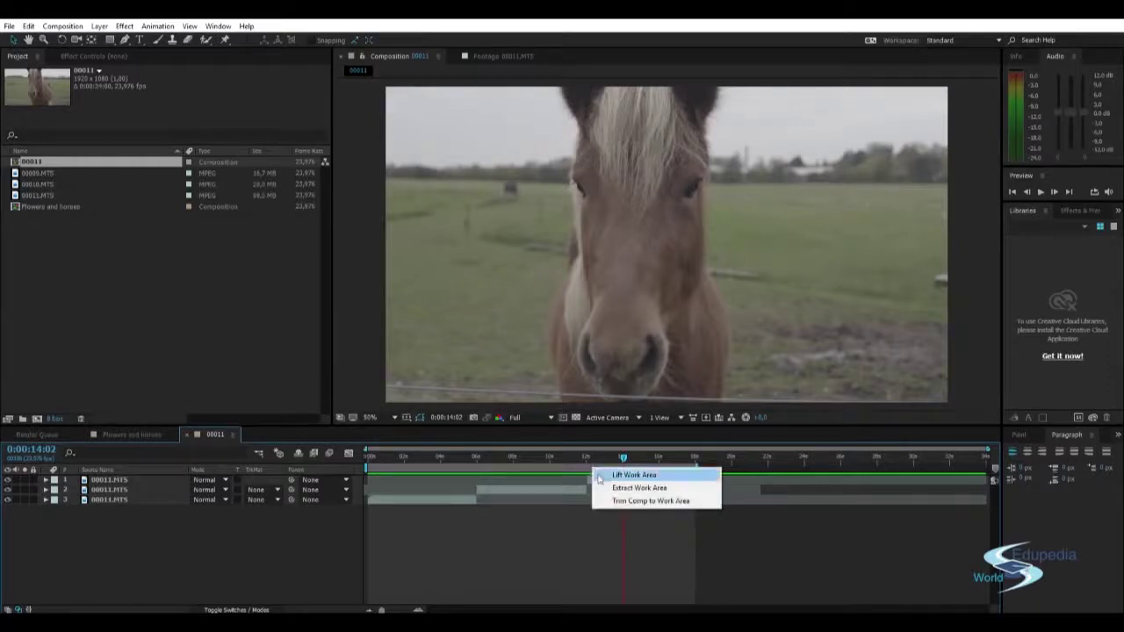
{"action": "left_click", "coordinate": [663, 501]}
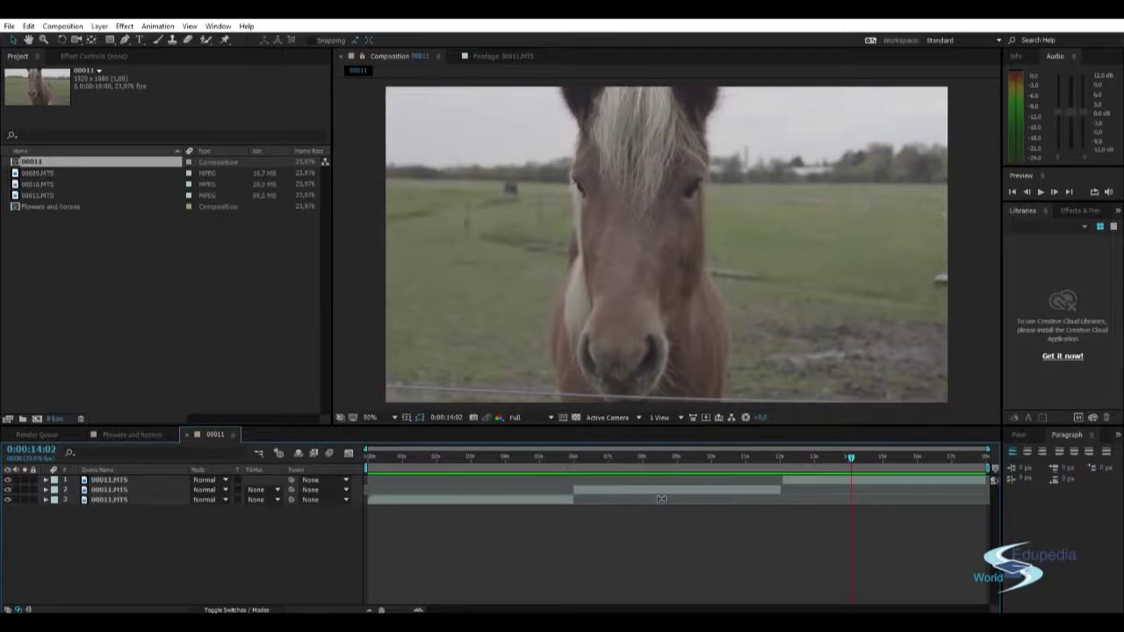
{"action": "left_click_drag", "start_coordinate": [872, 462], "coordinate": [655, 462]}
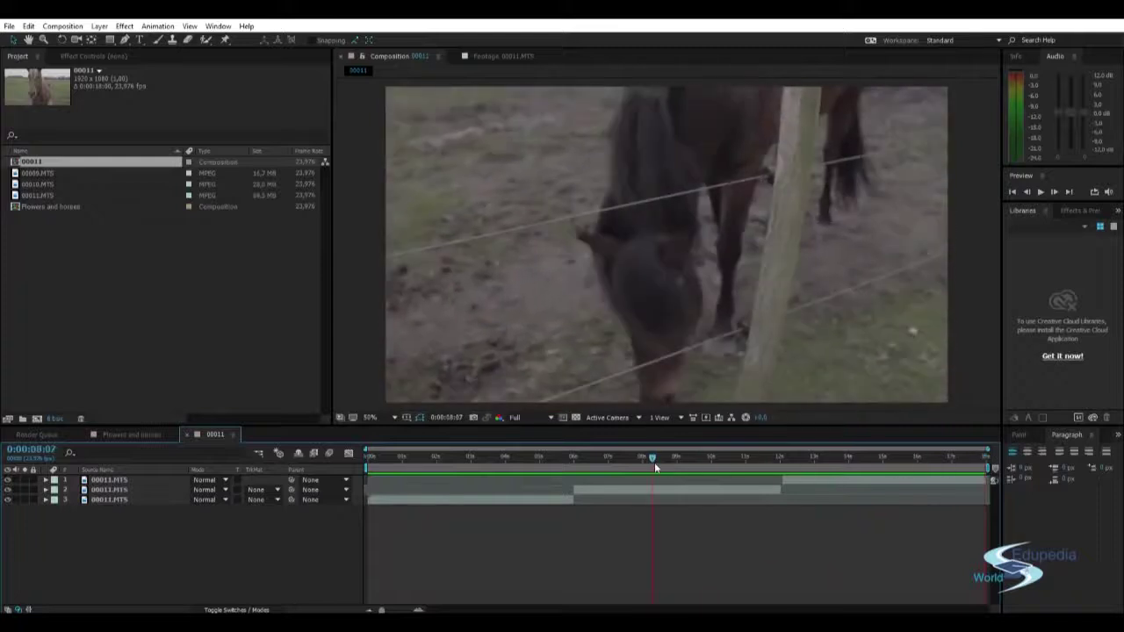
Check the trimmed composition's duration in its composition settings without changing anything.
{"action": "right_click", "coordinate": [474, 558]}
{"action": "left_click", "coordinate": [537, 459]}
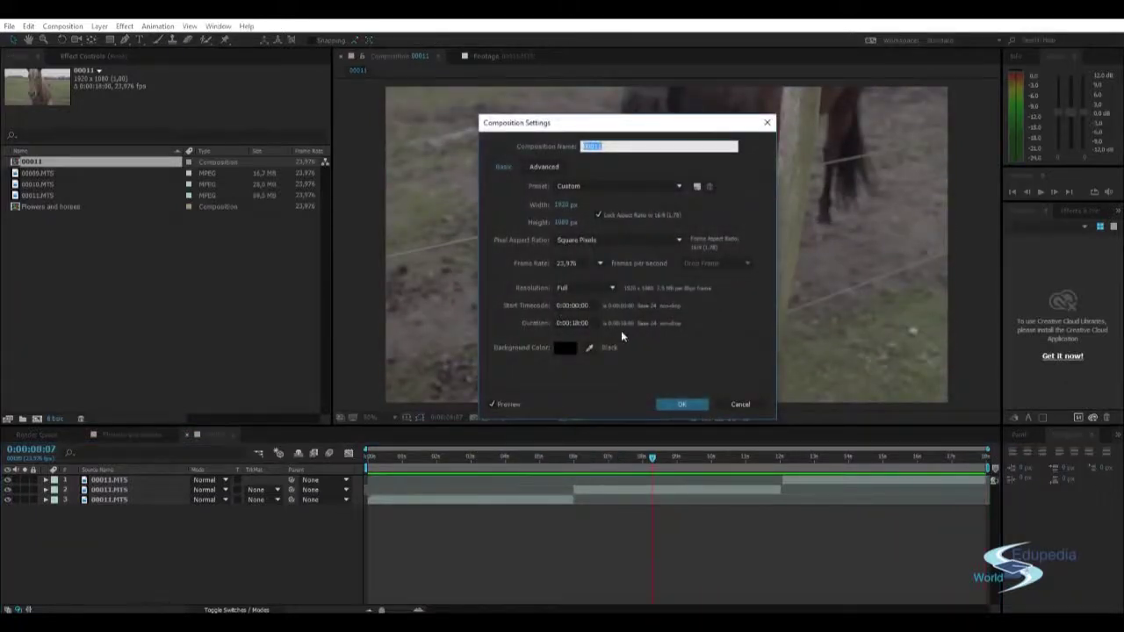
{"action": "left_click", "coordinate": [736, 405]}
Scrub through the trimmed composition, examine the cut between the second and third horse segments, and return to about 0:00:01:00.
{"action": "left_click_drag", "start_coordinate": [654, 457], "coordinate": [986, 458]}
{"action": "left_click_drag", "start_coordinate": [772, 456], "coordinate": [783, 455]}
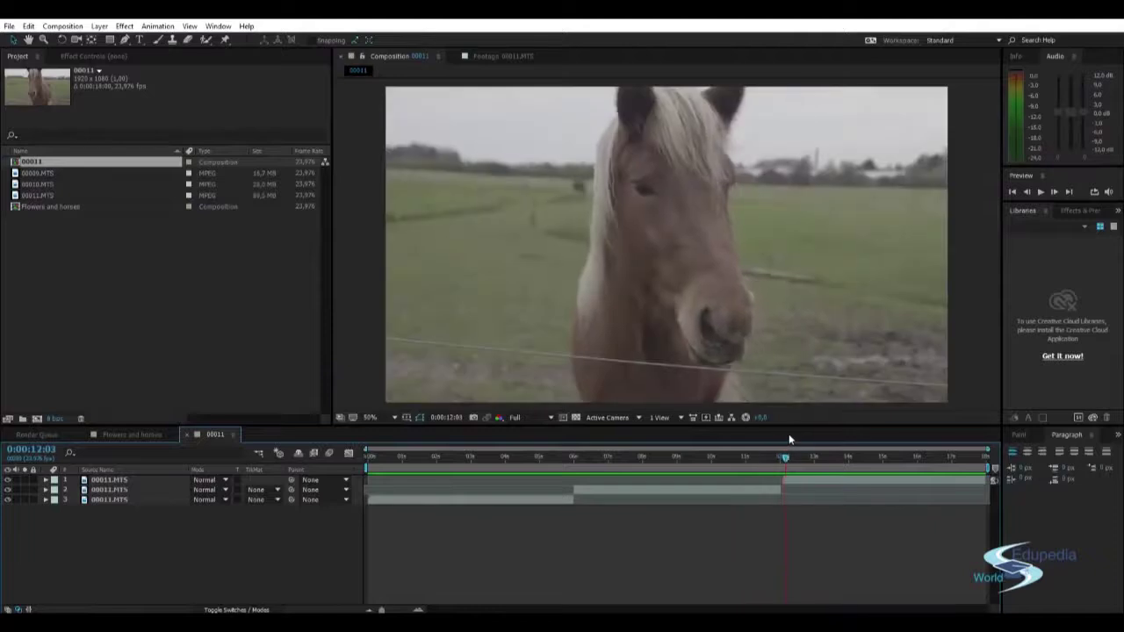
{"action": "left_click", "coordinate": [786, 479]}
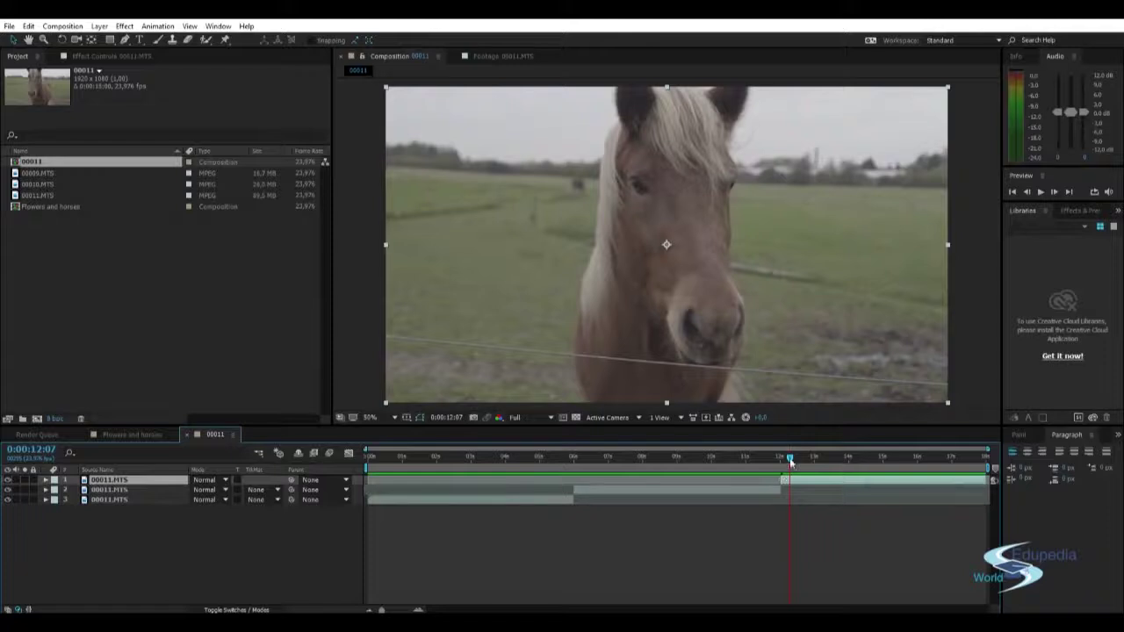
{"action": "left_click_drag", "start_coordinate": [790, 458], "coordinate": [774, 465]}
{"action": "left_click", "coordinate": [815, 530]}
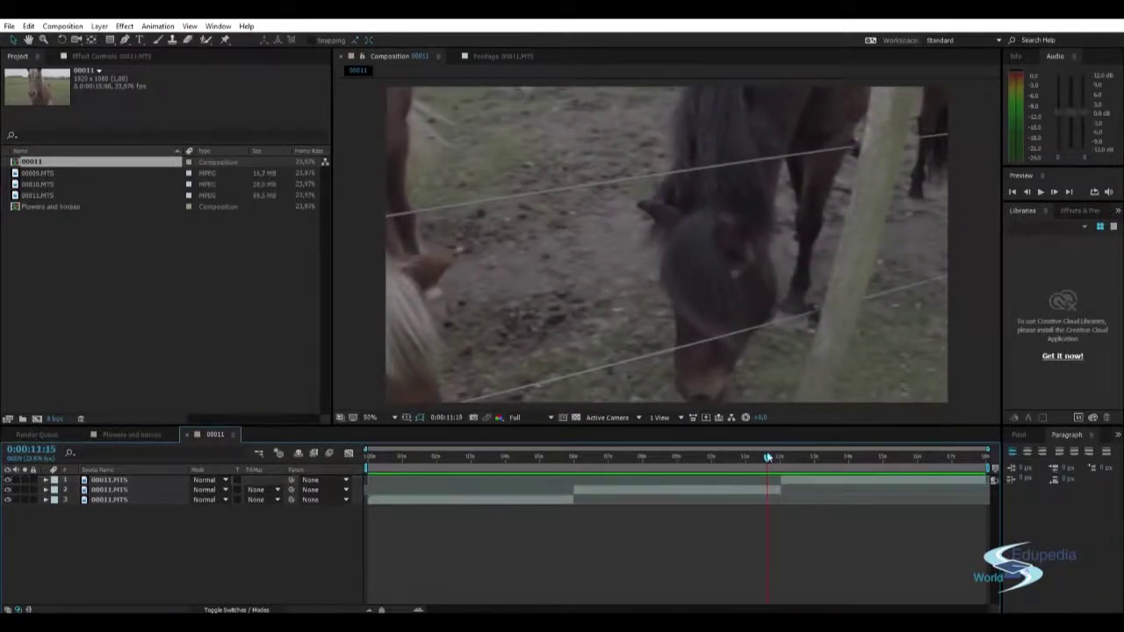
{"action": "left_click_drag", "start_coordinate": [776, 464], "coordinate": [399, 462]}
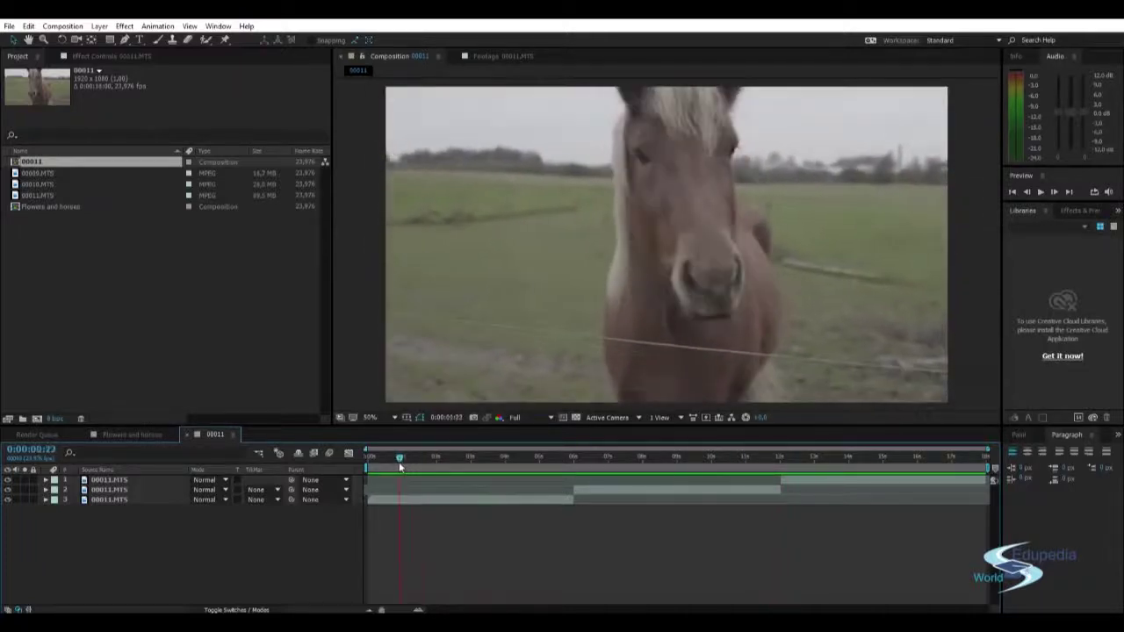